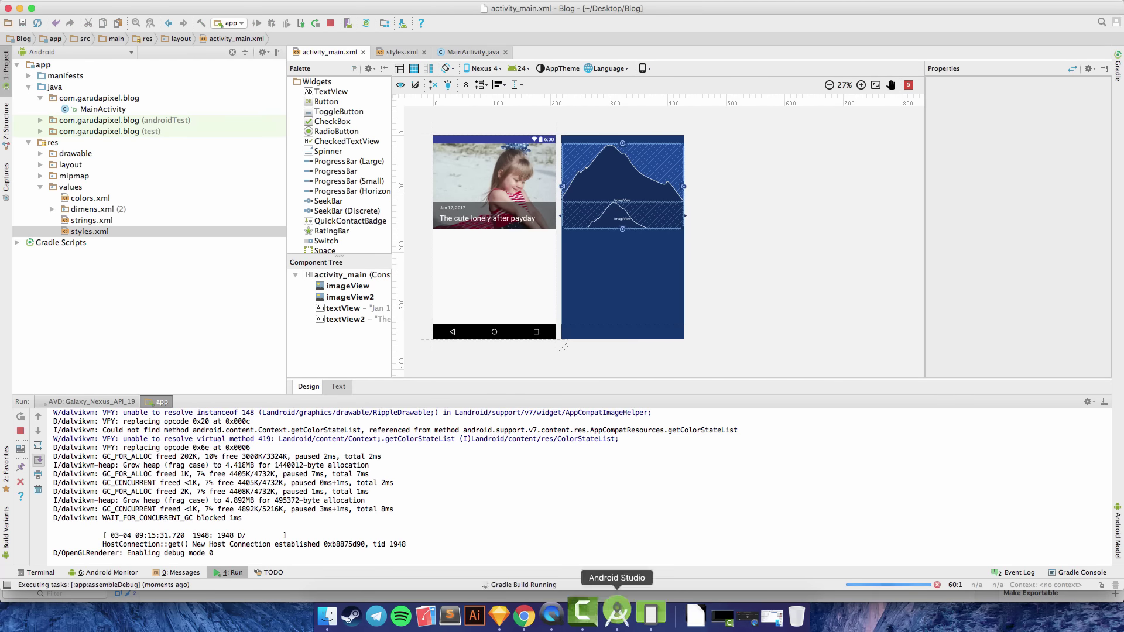
Compare the blog post mockup in Sketch with the activity_main.xml layout in Android Studio
left_click(618, 615)
left_click(618, 616)
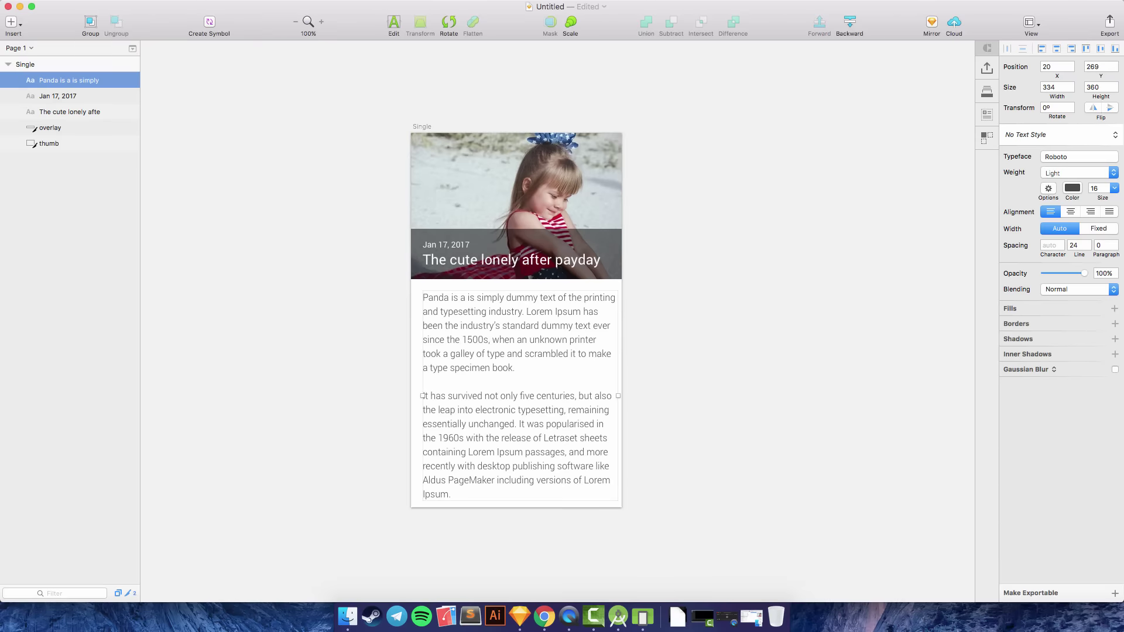
left_click(618, 616)
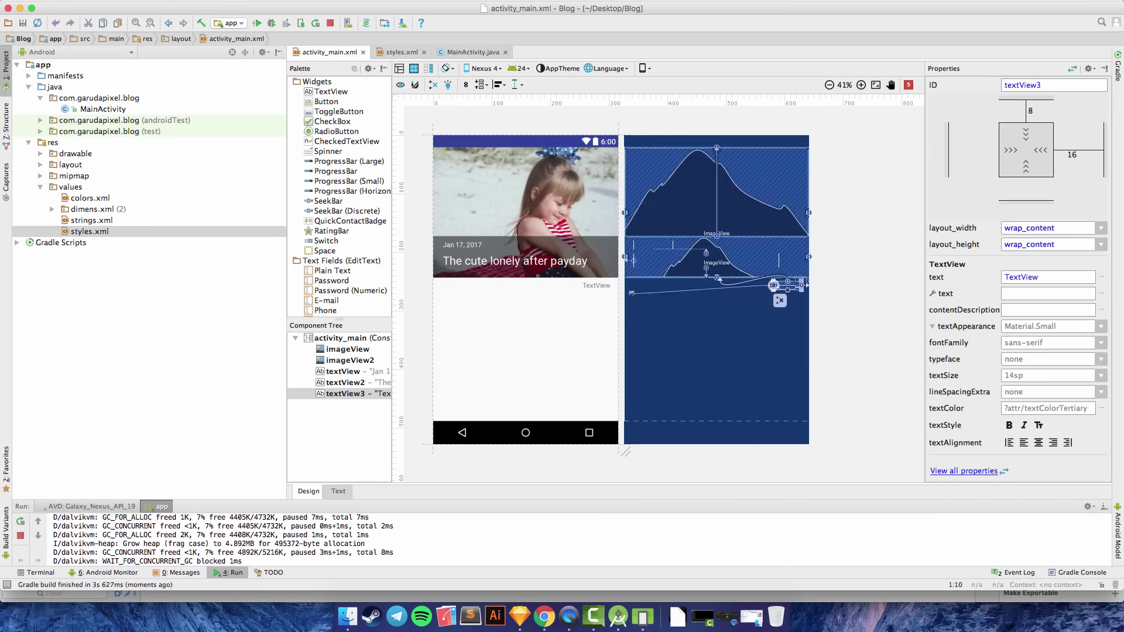
Set the margins of textView3 to 20, 20 and 30, and paste in the copied text
type("20")
key("Return")
left_click(1031, 111)
type("20")
key("Return")
left_click(1072, 155)
type("30")
key("Return")
key("super+v")
key("Return")
left_click_drag(635, 307, 627, 306)
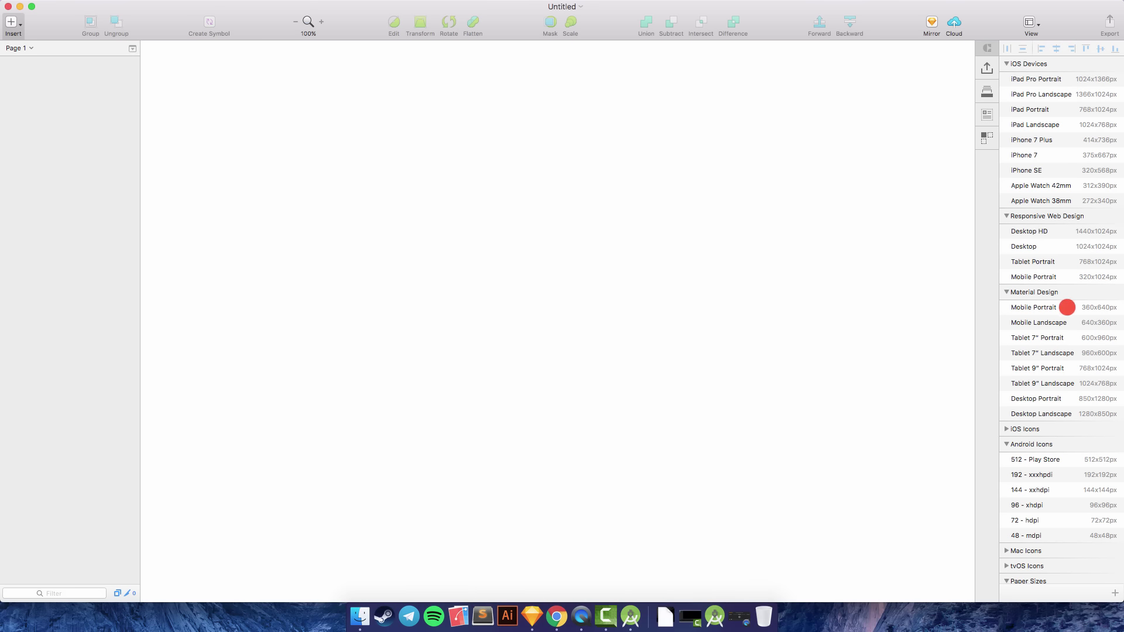
In Sketch, create a Material Design Mobile Portrait artboard (360x640px) and rename it Single
left_click(1068, 306)
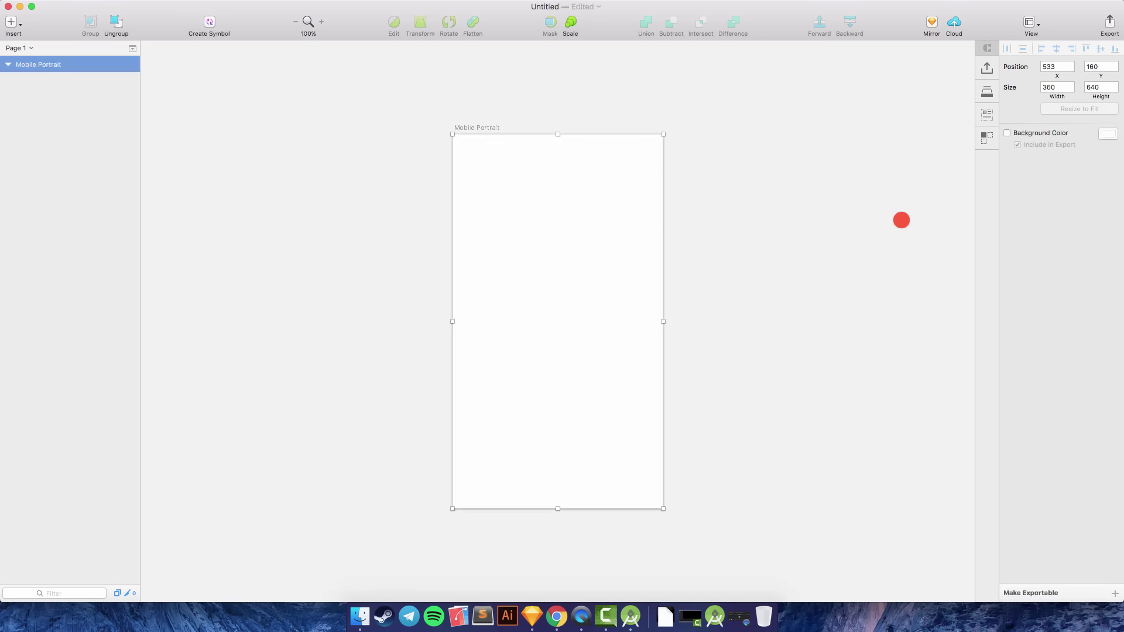
double_click(65, 65)
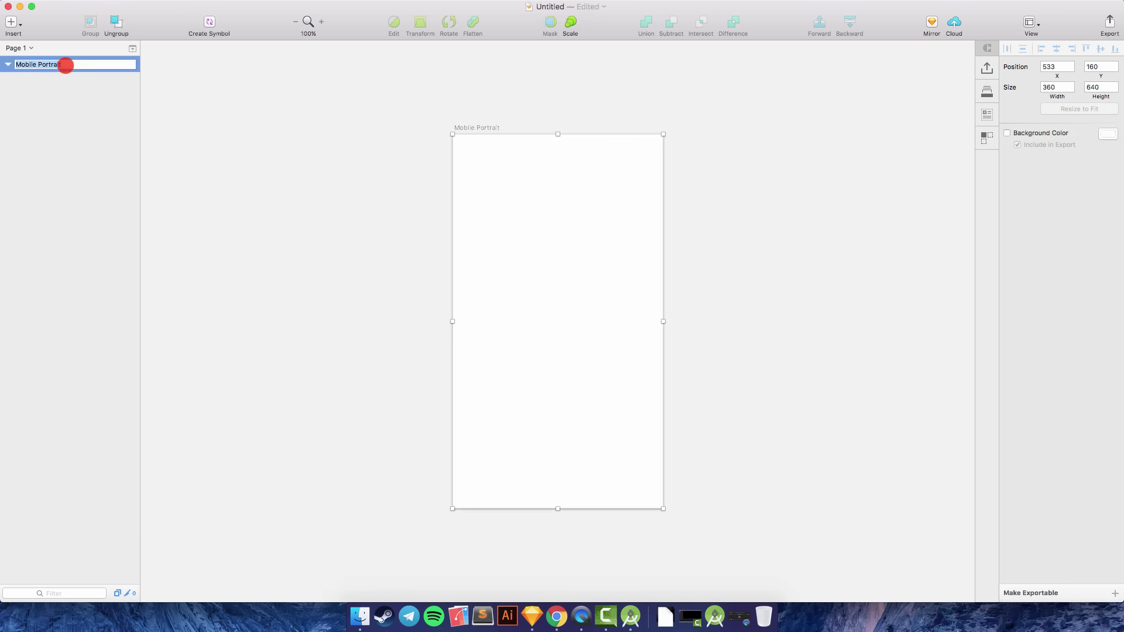
type("Single")
key("Return")
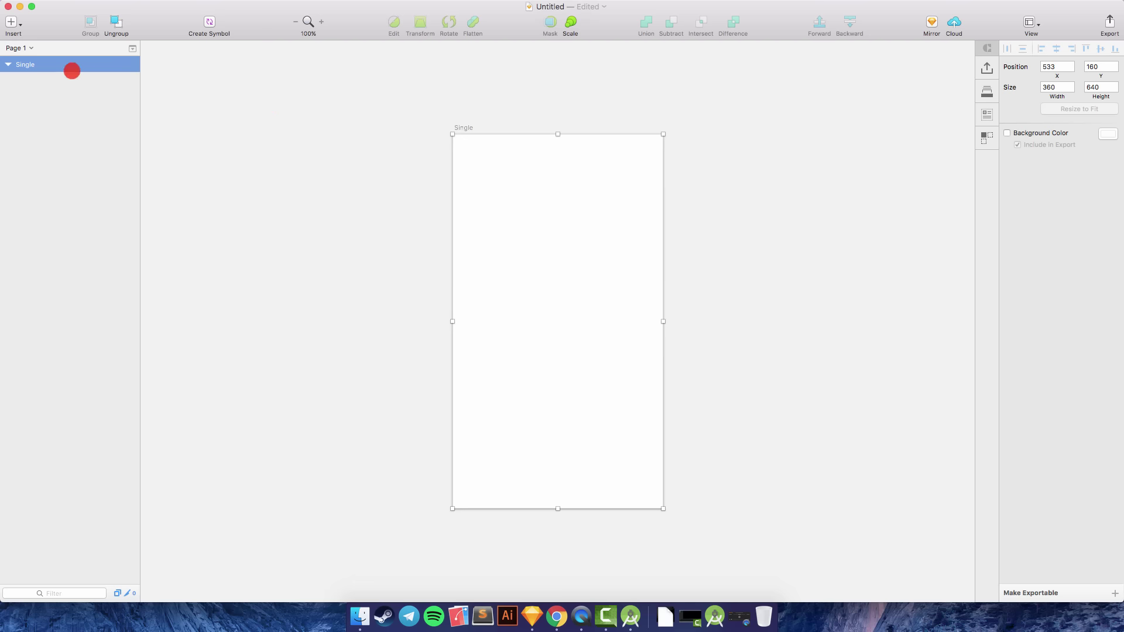
Draw a 360 by 250 rectangle across the top of the Single artboard and remove its border
left_click(13, 22)
mouse_move(43, 72)
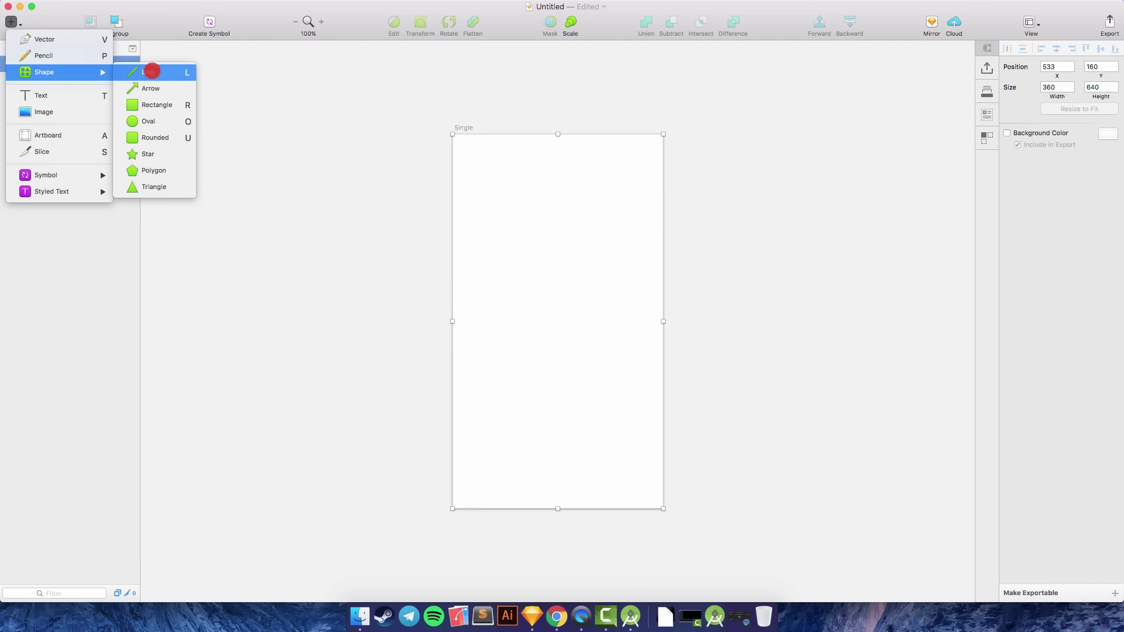
left_click(163, 103)
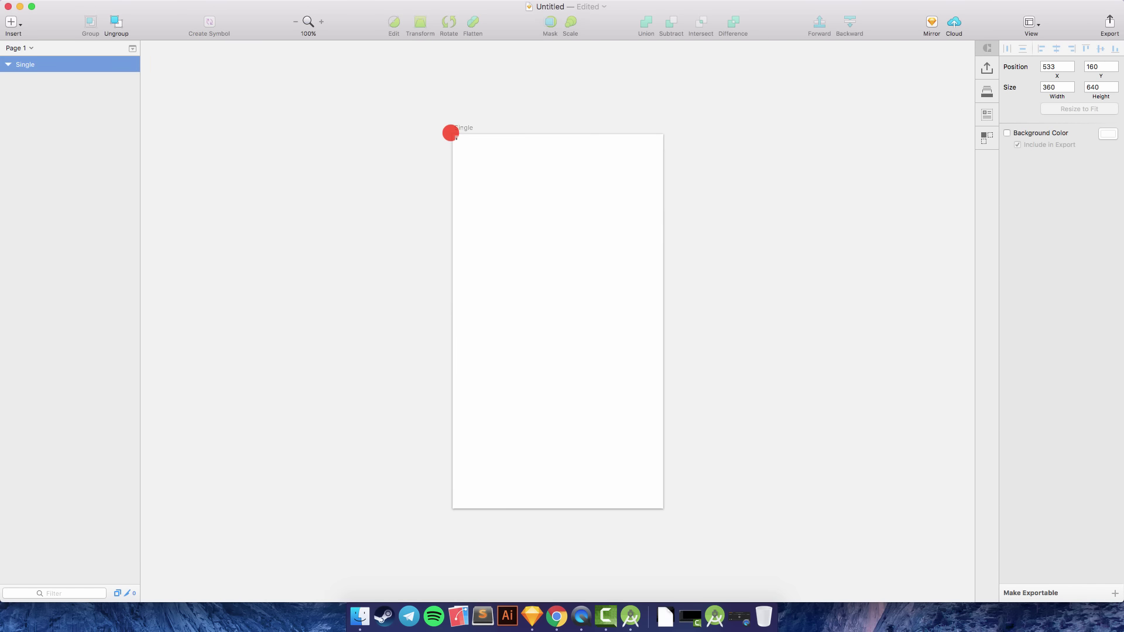
left_click_drag(451, 134, 660, 279)
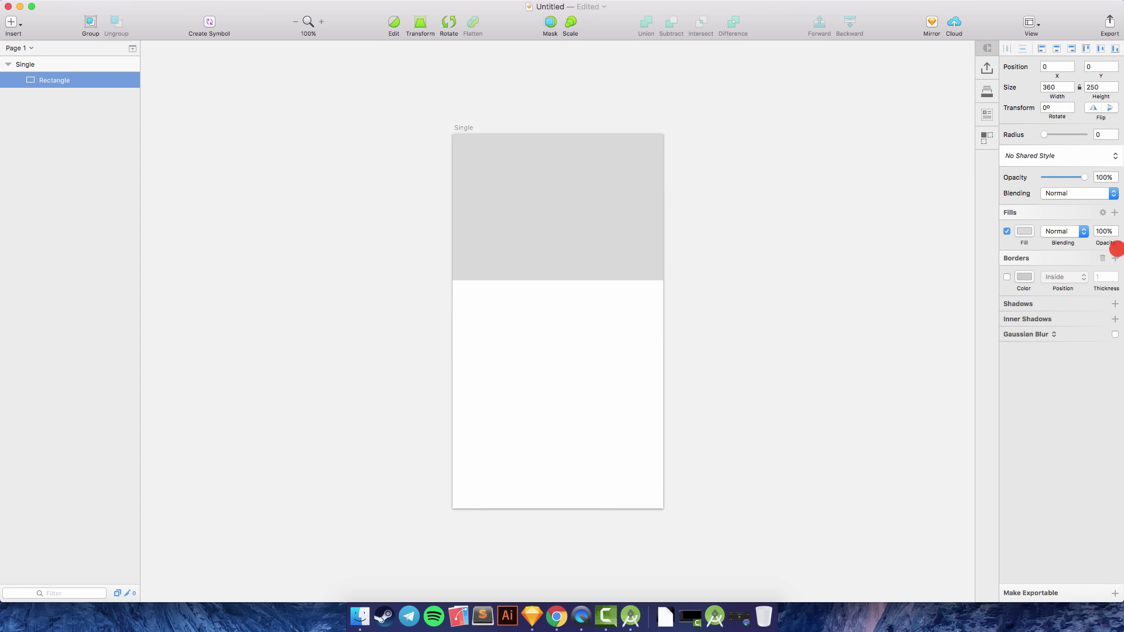
left_click(1102, 258)
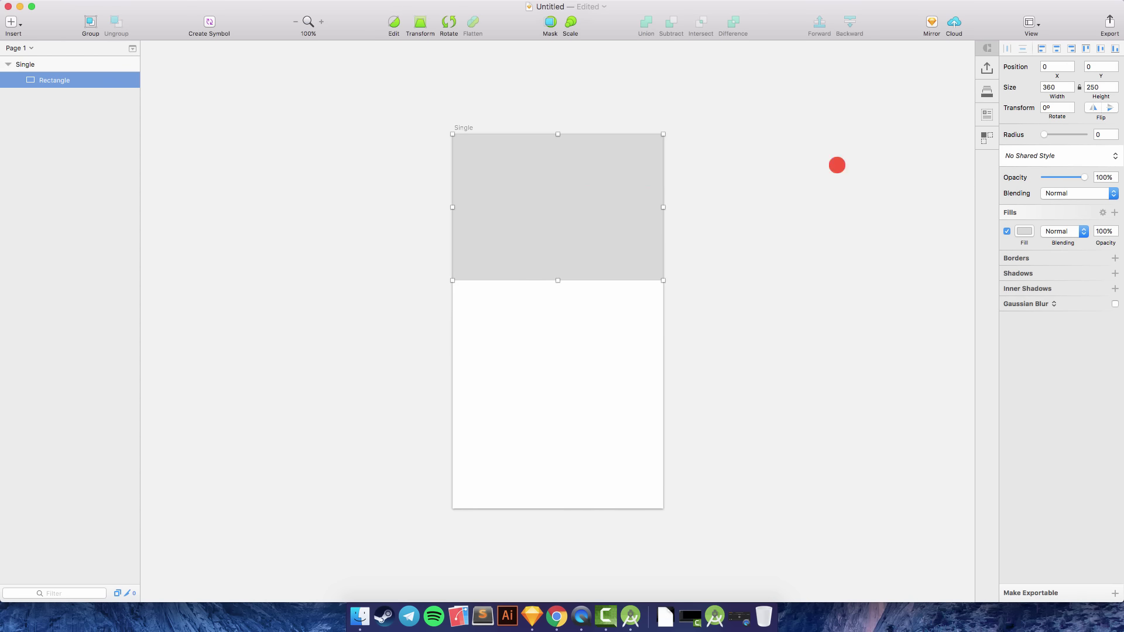
Fill the rectangle with an Unsplash photo from the custom Kids photo category
left_click(988, 136)
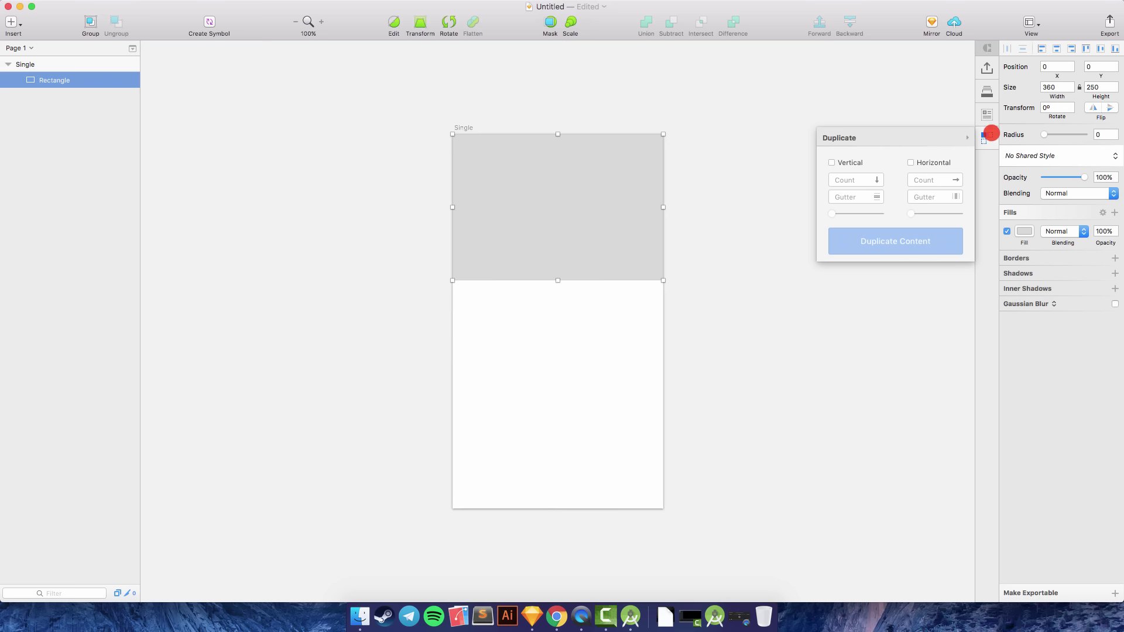
left_click(987, 114)
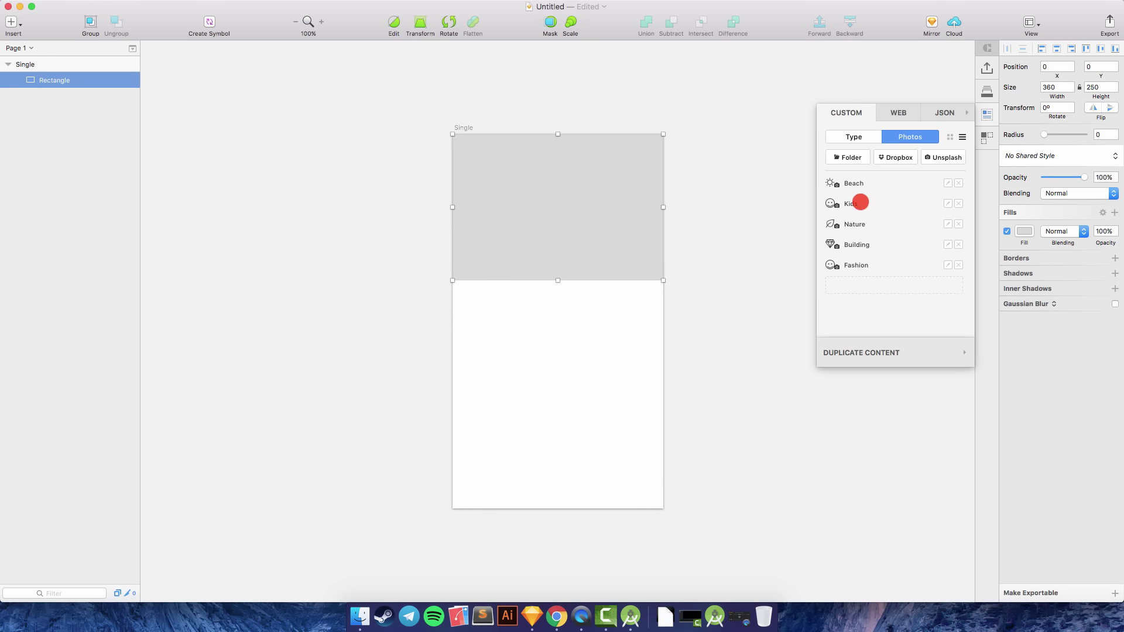
left_click(860, 202)
mouse_move(574, 3)
left_click(849, 204)
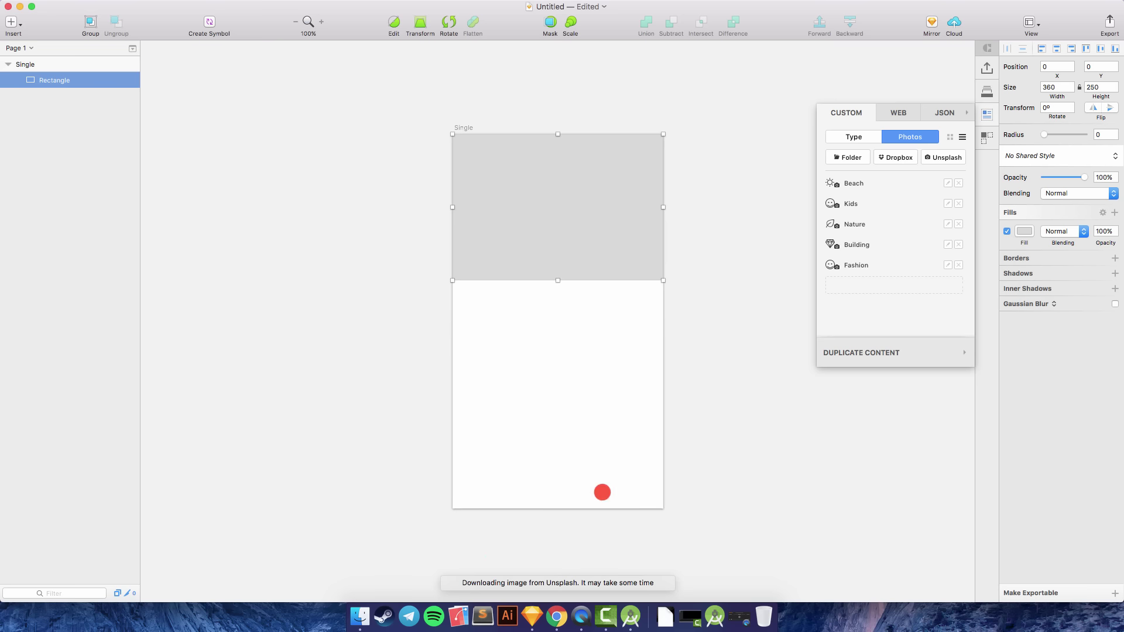
mouse_move(876, 2)
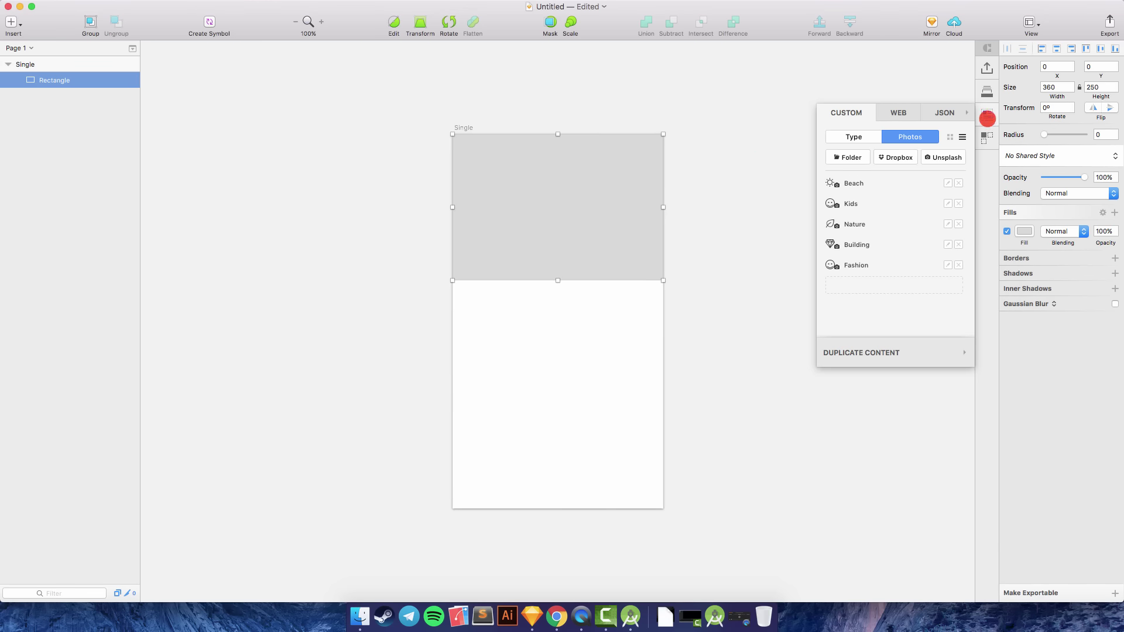
left_click(987, 118)
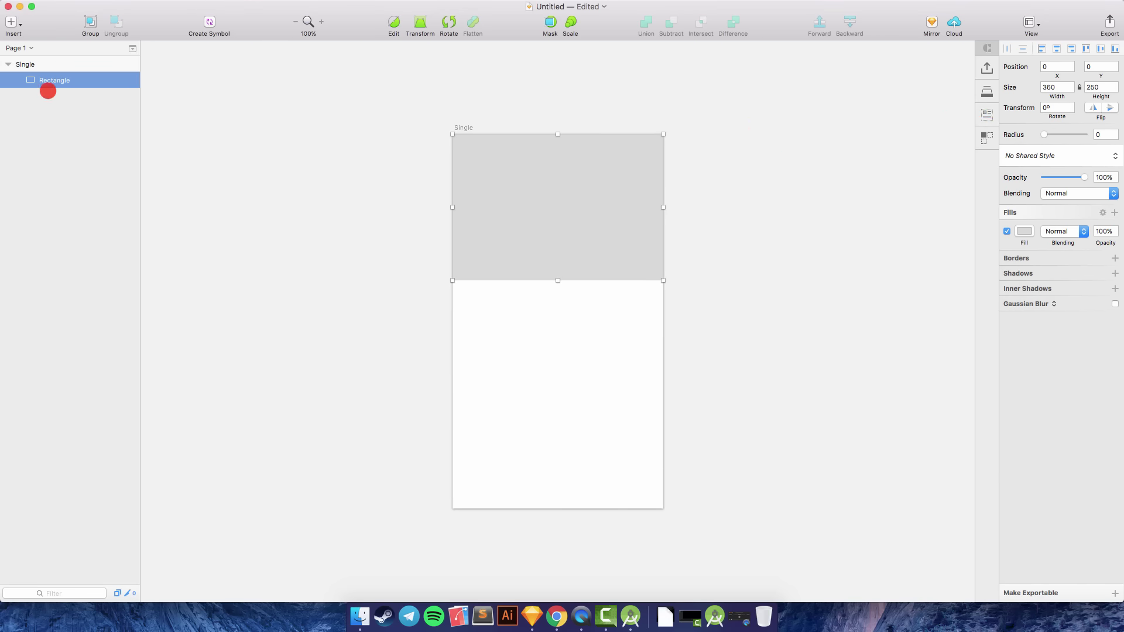
Rename the rectangle layer as thumb
double_click(49, 79)
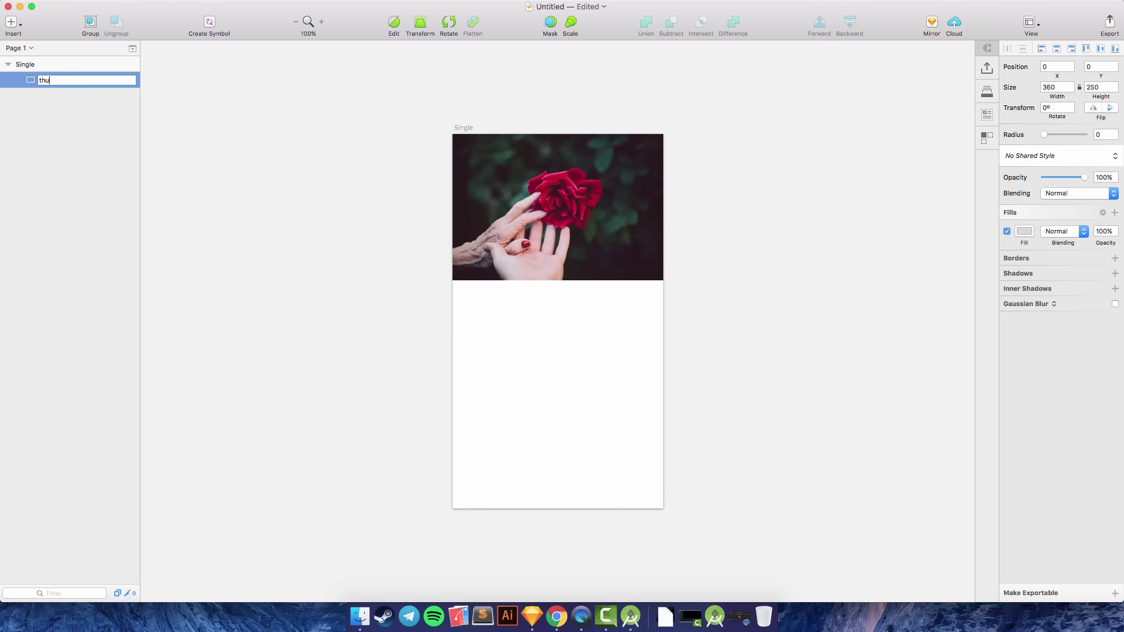
type("thumb")
key("Return")
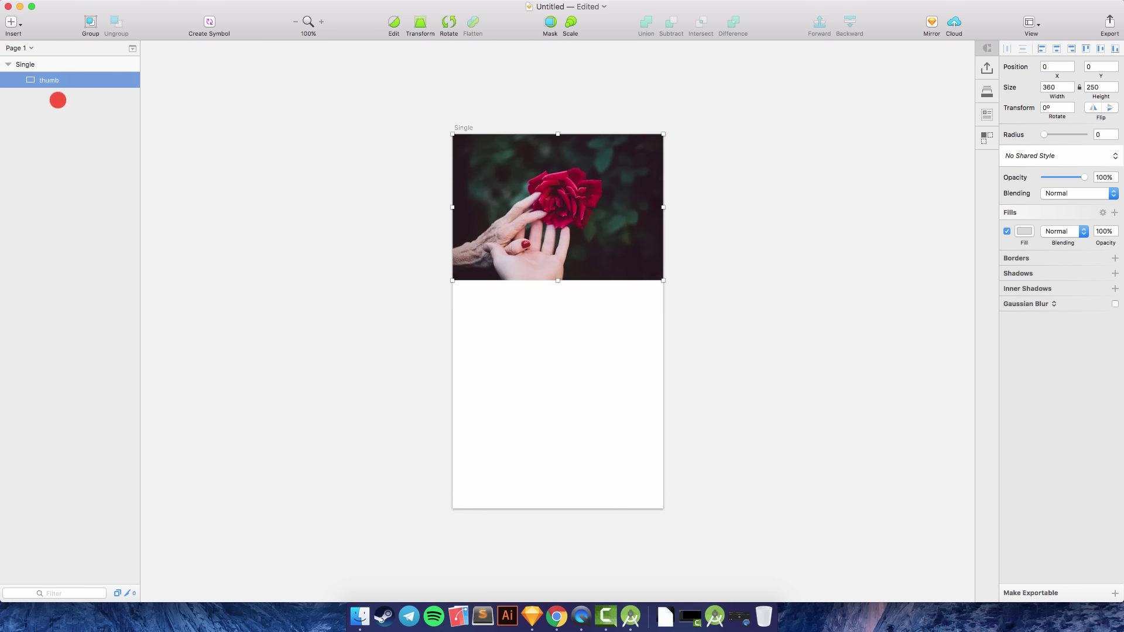
Add a text layer reading "The cute lonely after payday" over the photo's left side
scroll(291, 95, "up", 5)
scroll(253, 96, "down", 2)
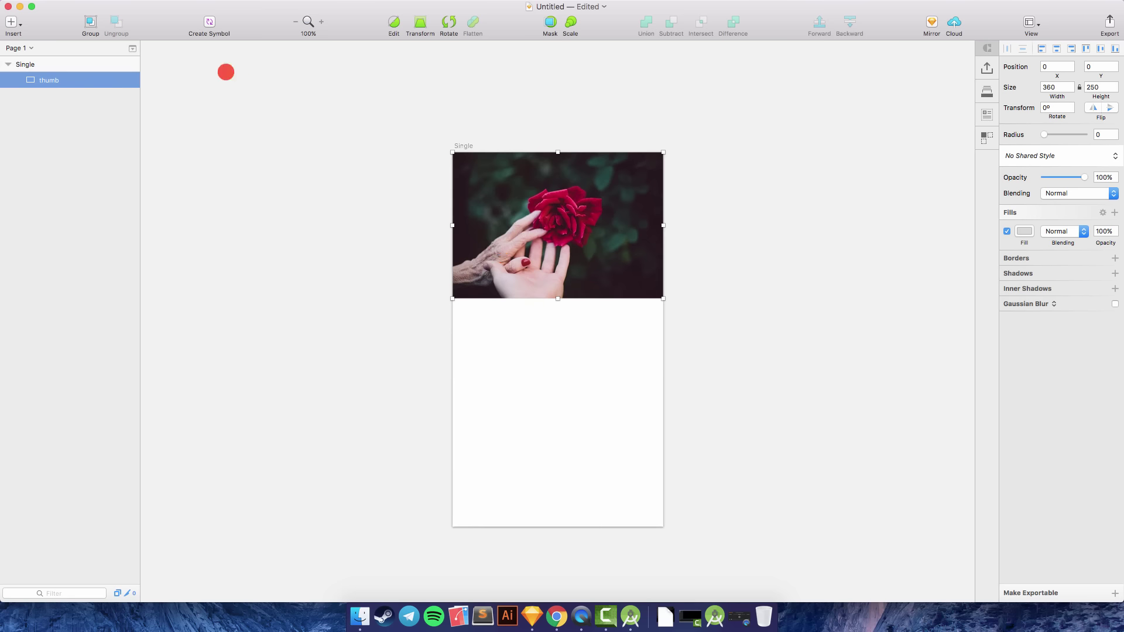
left_click(11, 22)
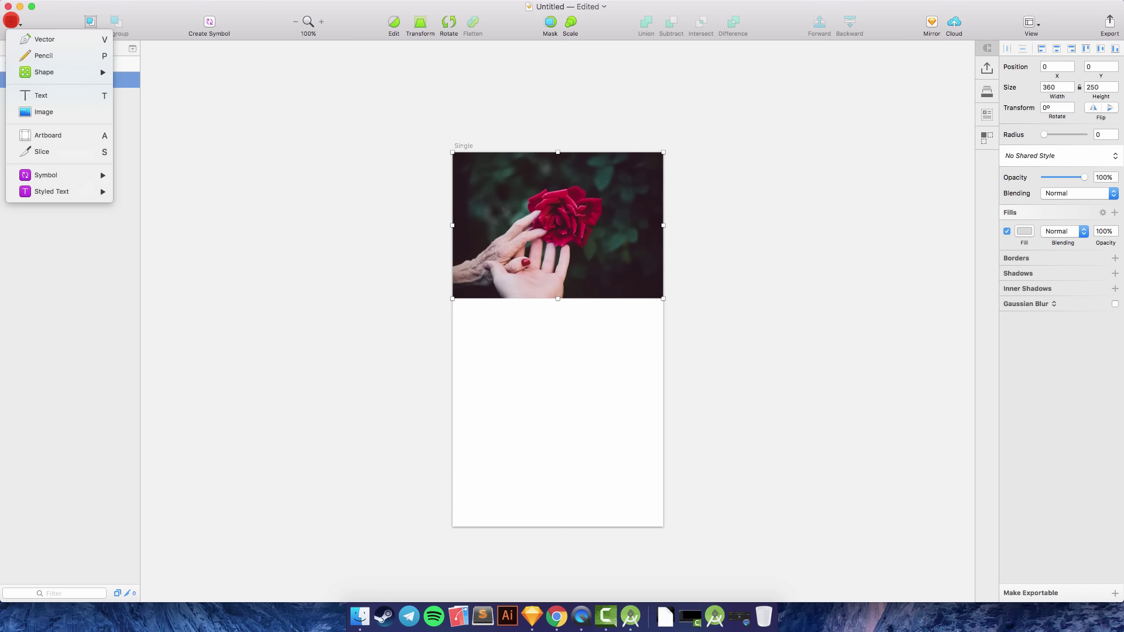
left_click(81, 95)
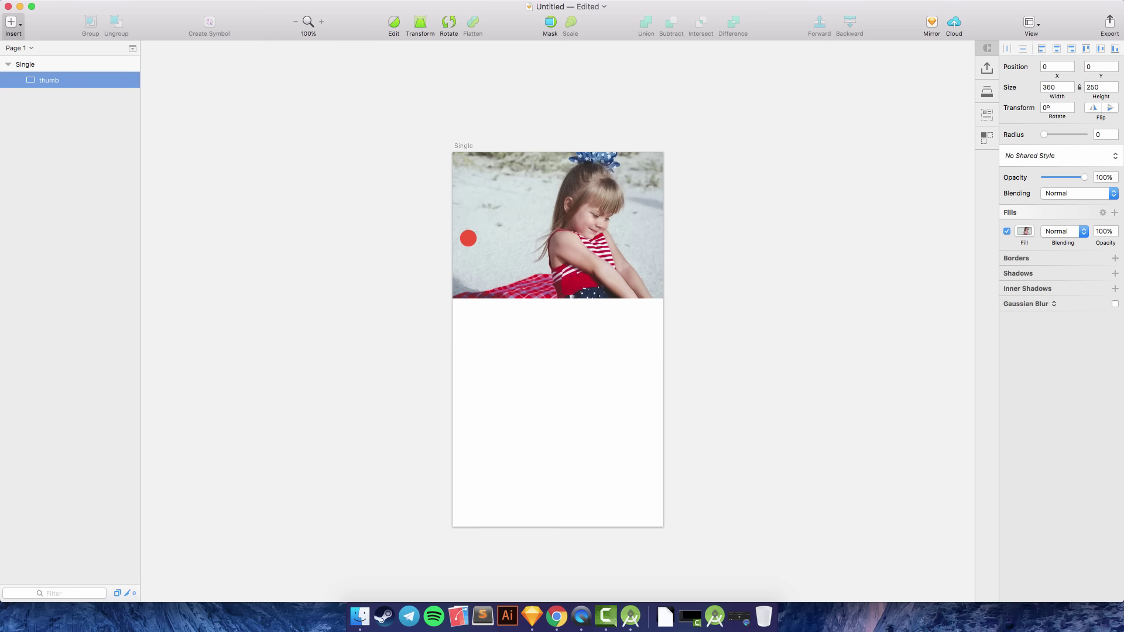
left_click(468, 238)
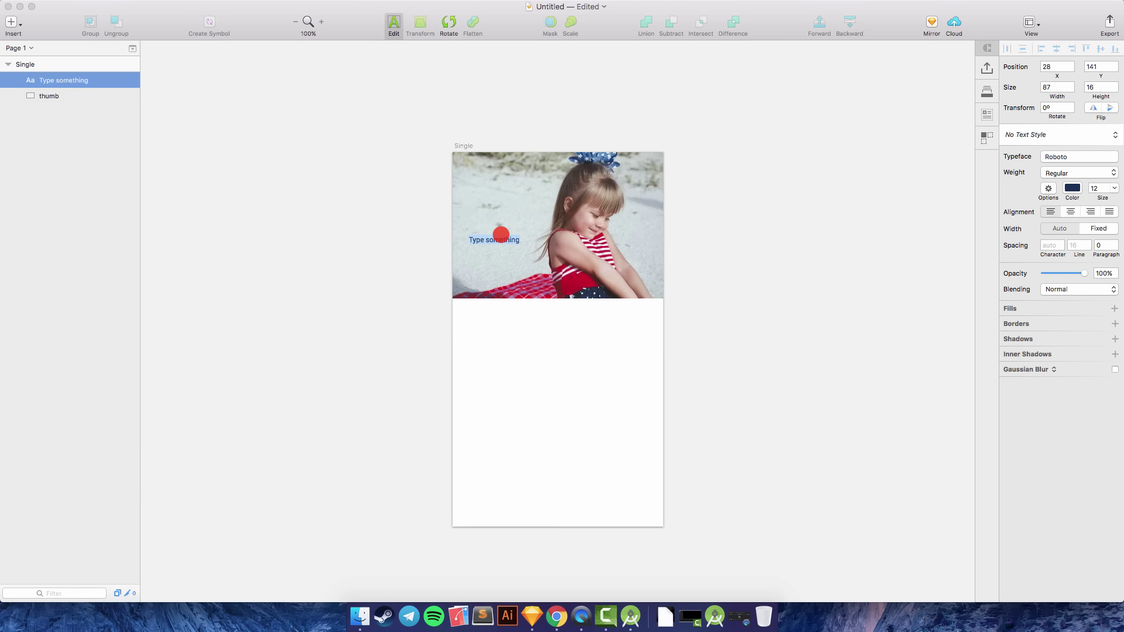
type("The cute lonely after pay")
type("day")
left_click(593, 216)
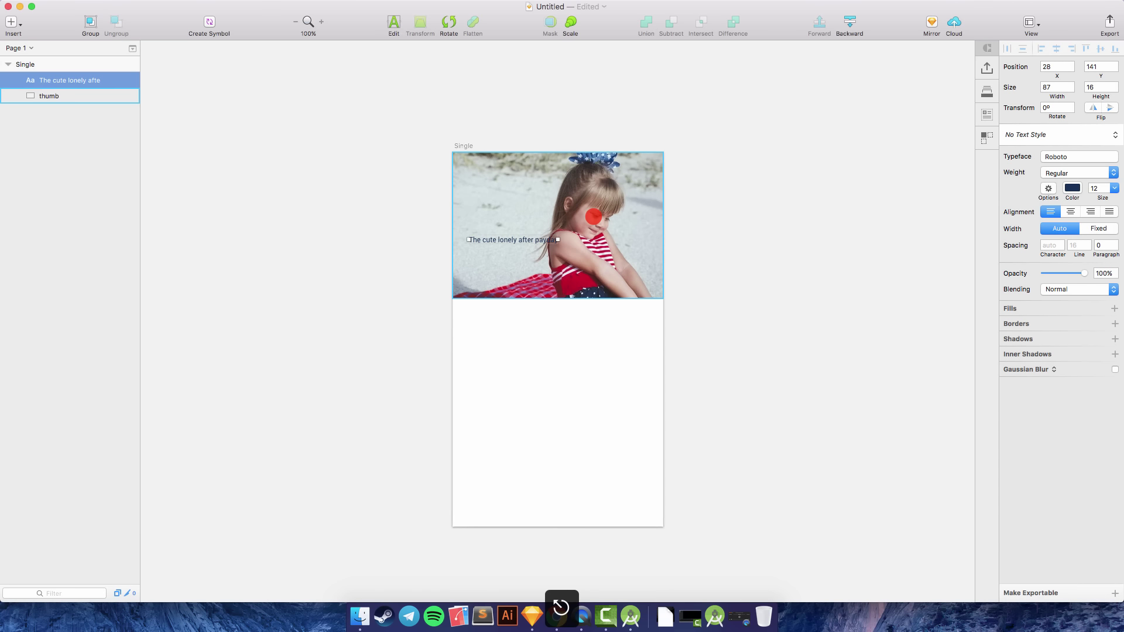
Color the title text white (FFFFFF) and set its font size to 24
left_click(1072, 188)
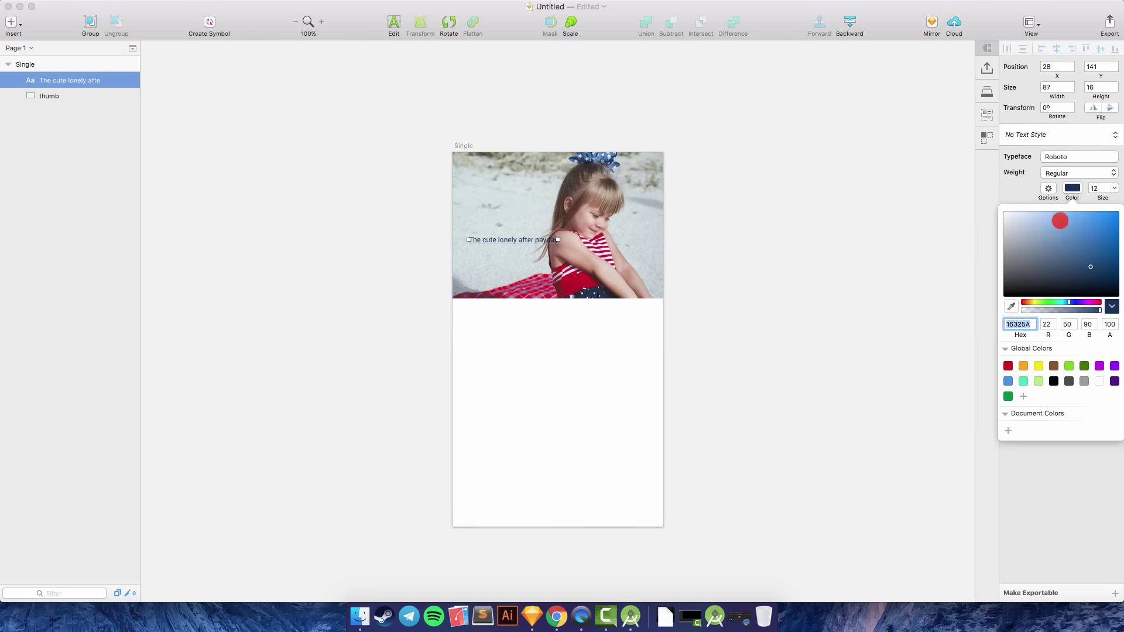
left_click_drag(1037, 251, 961, 183)
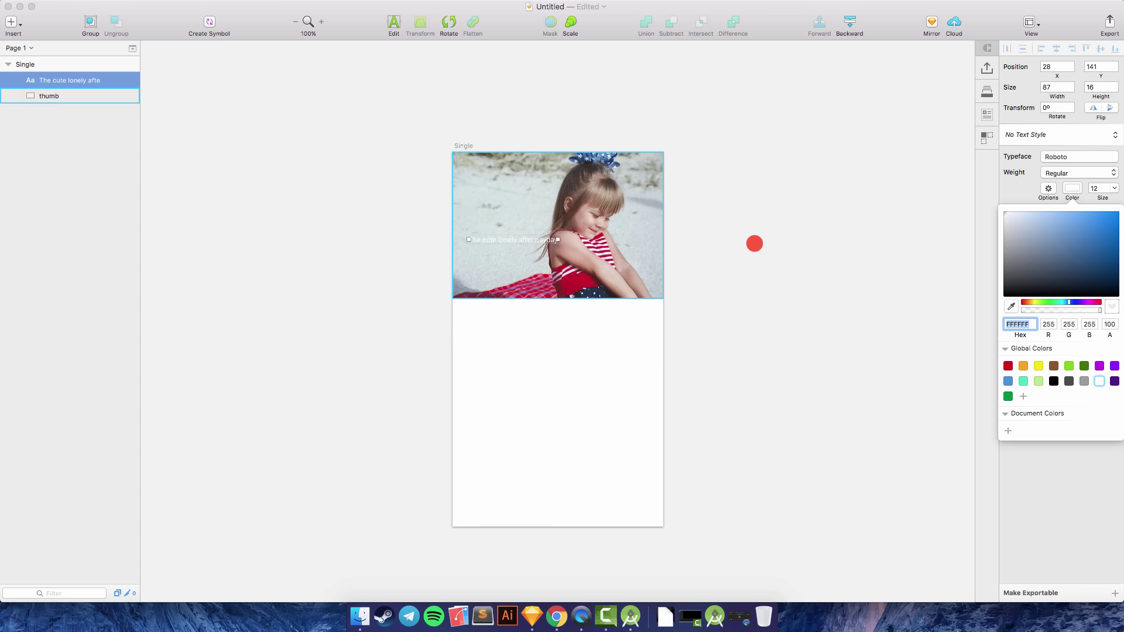
left_click(1075, 188)
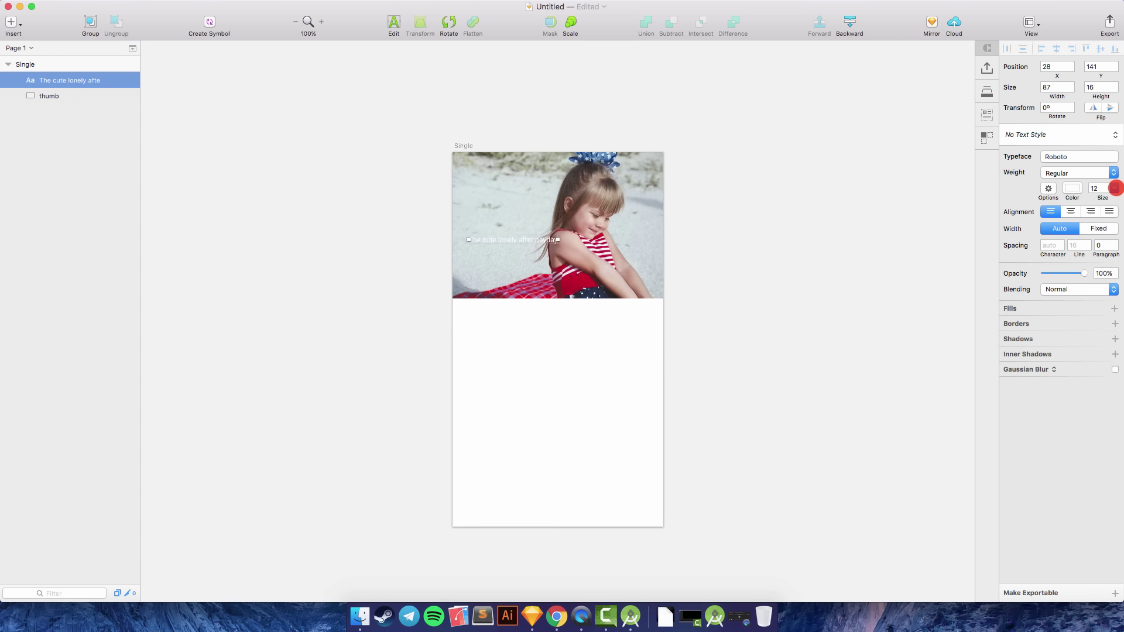
left_click(1115, 187)
left_click(1095, 296)
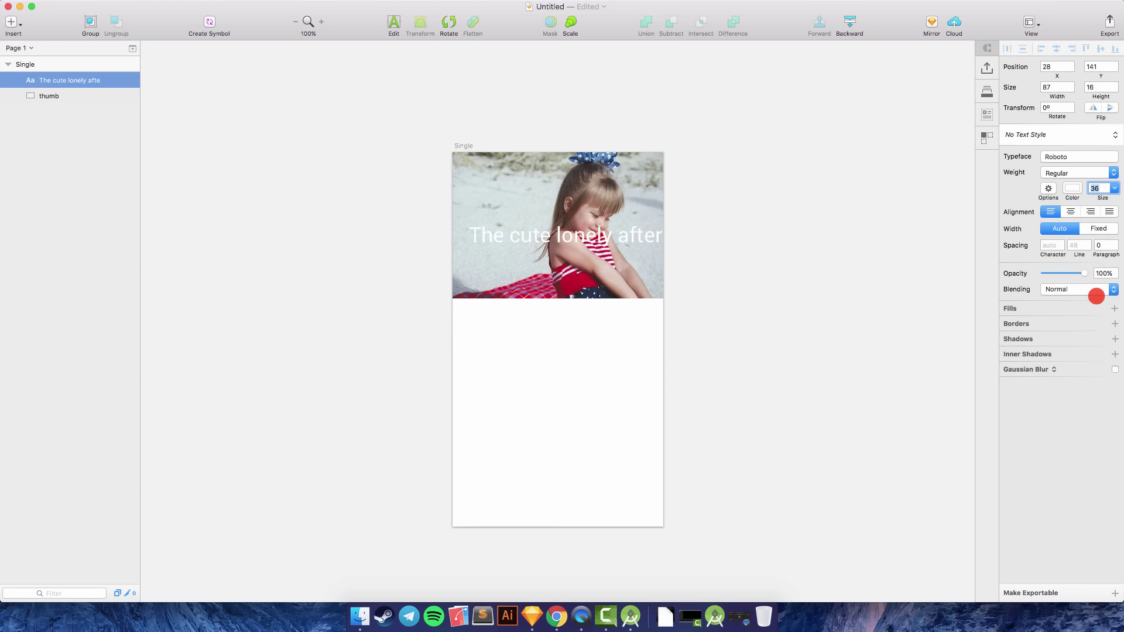
left_click(1114, 188)
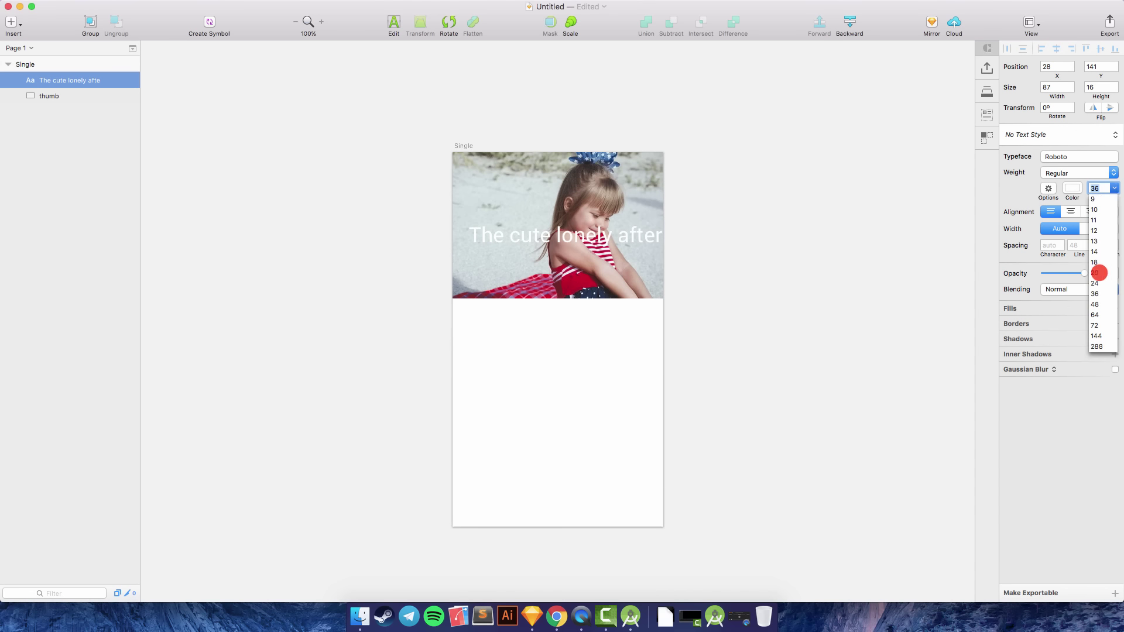
left_click(1095, 282)
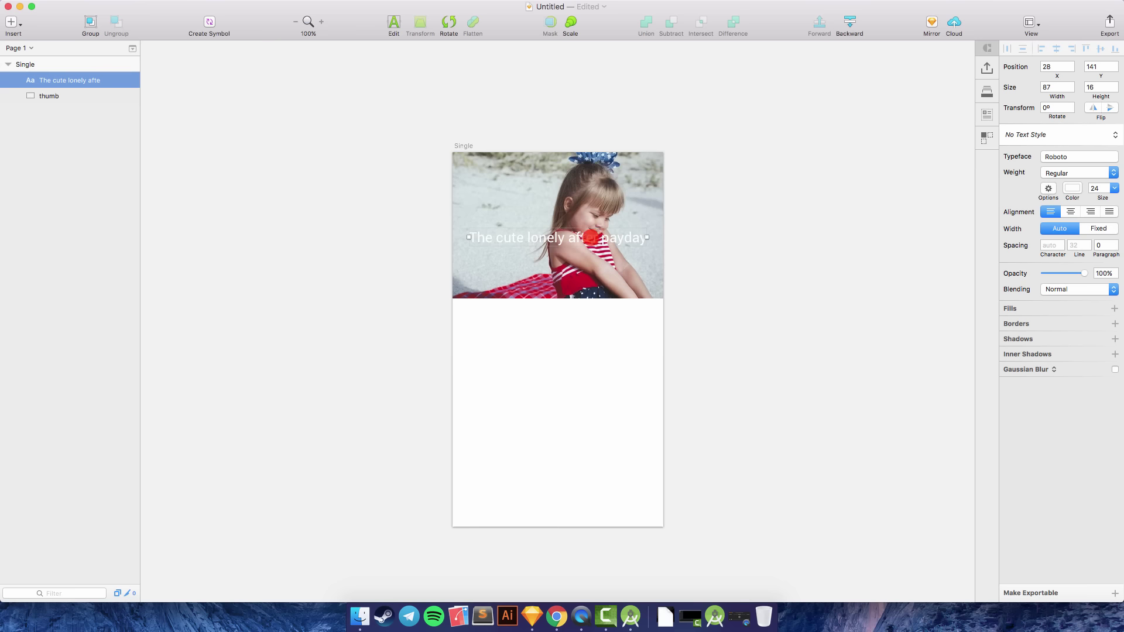
Duplicate the title text and move the copy straight up to Y 89
right_click(528, 236)
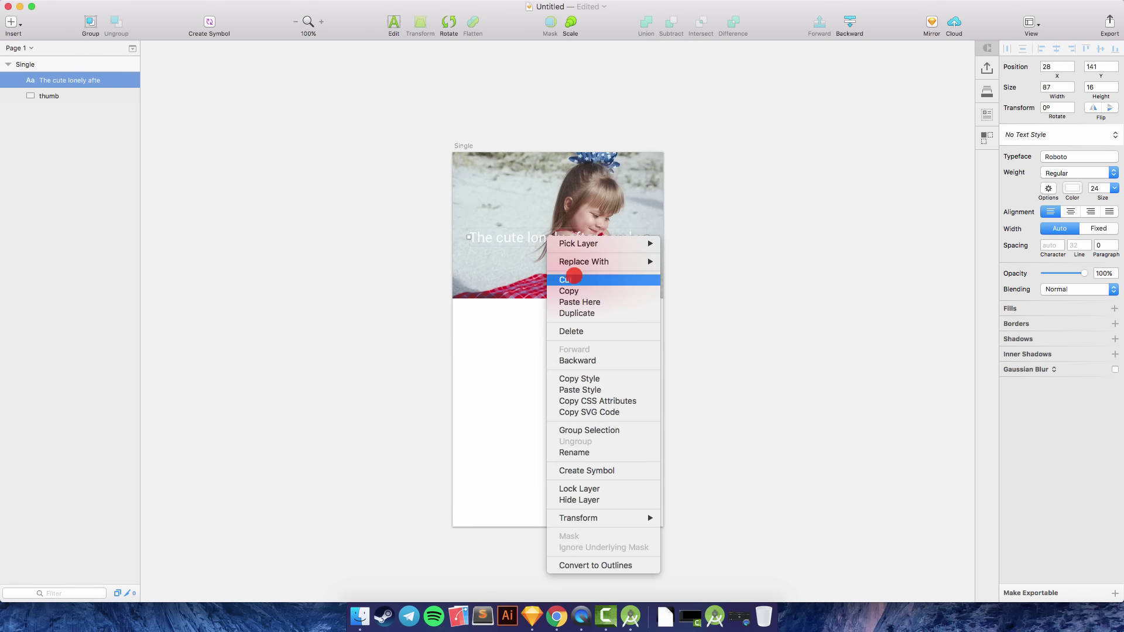
left_click(582, 312)
key("shift+Up")
key("shift+Up")
key("shift+Up")
key("shift+Up")
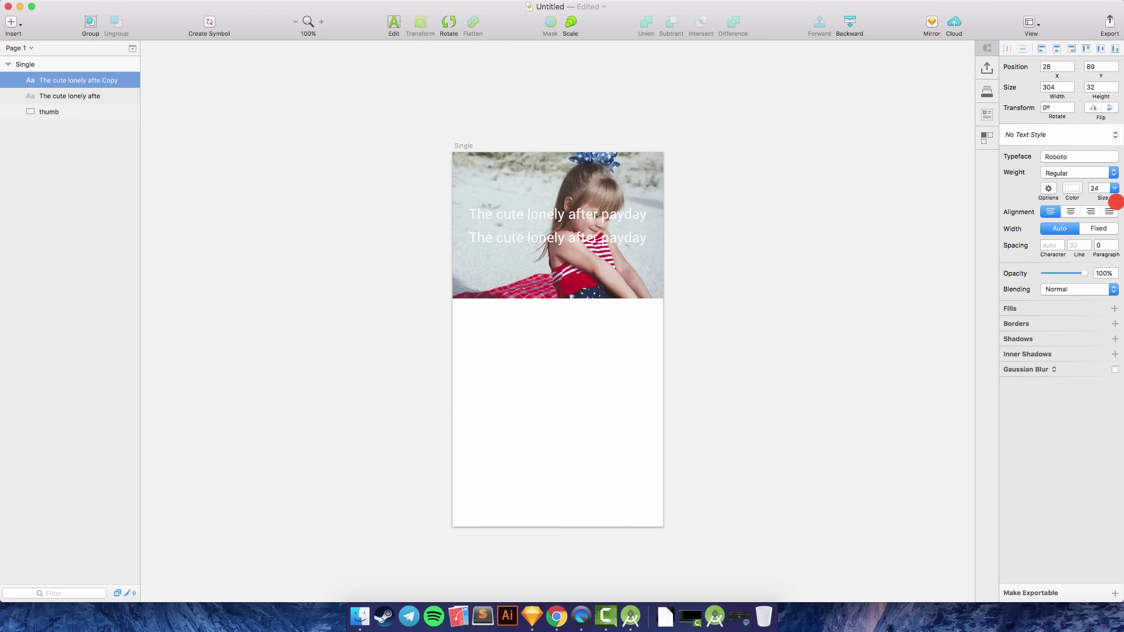
Set the upper text copy's font size to 14 and replace its content with "Jan 17, 2017"
left_click(1114, 189)
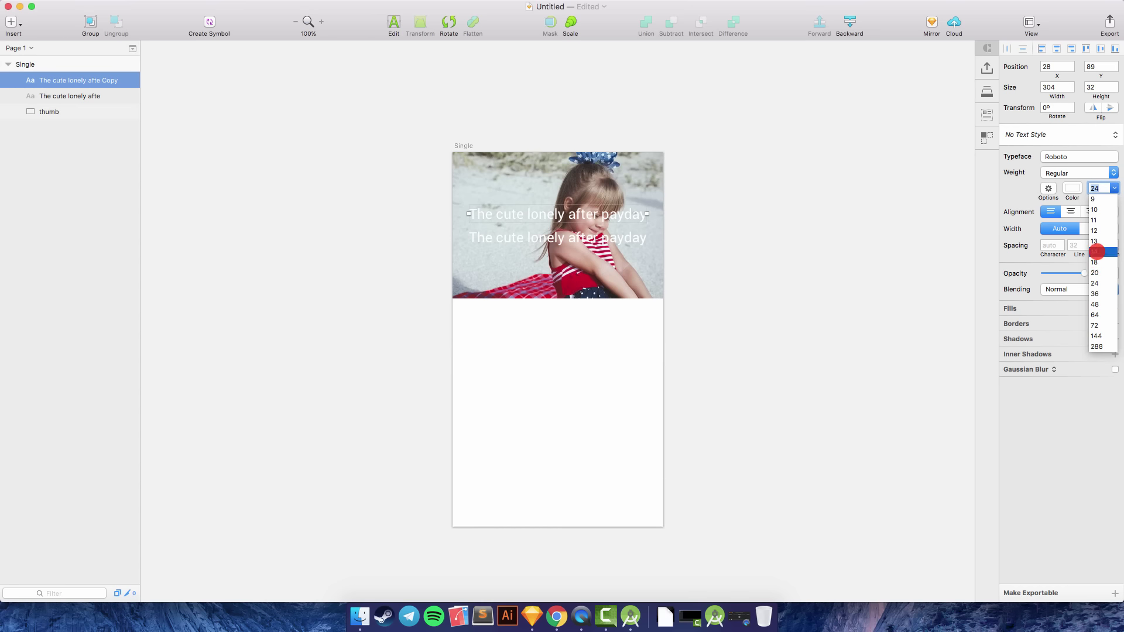
left_click(1096, 252)
left_click(395, 23)
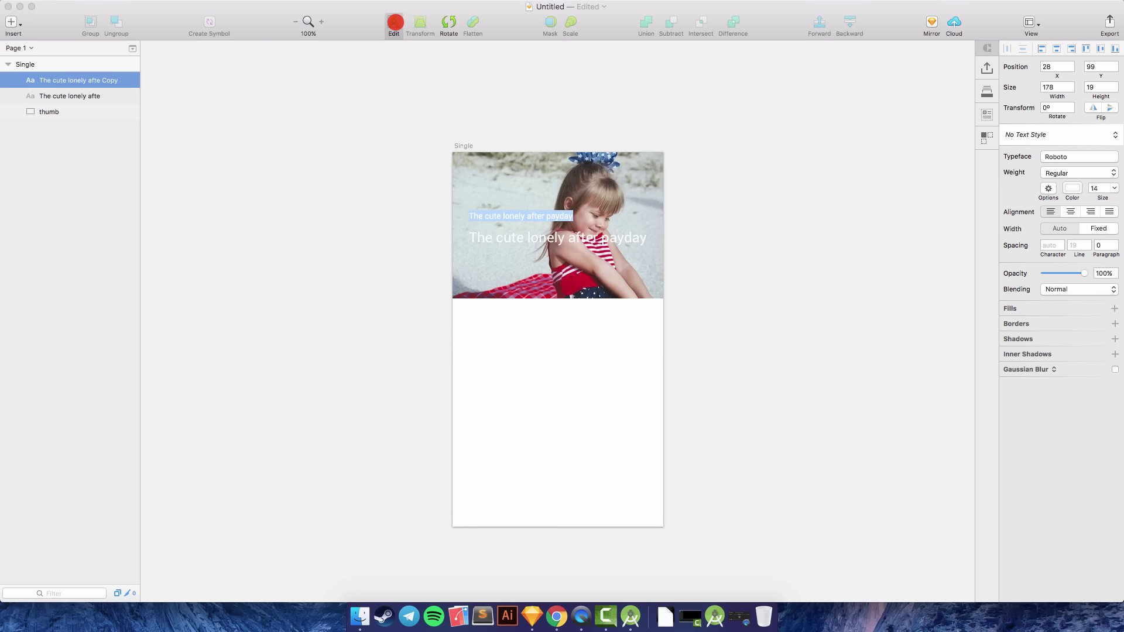
key("BackSpace")
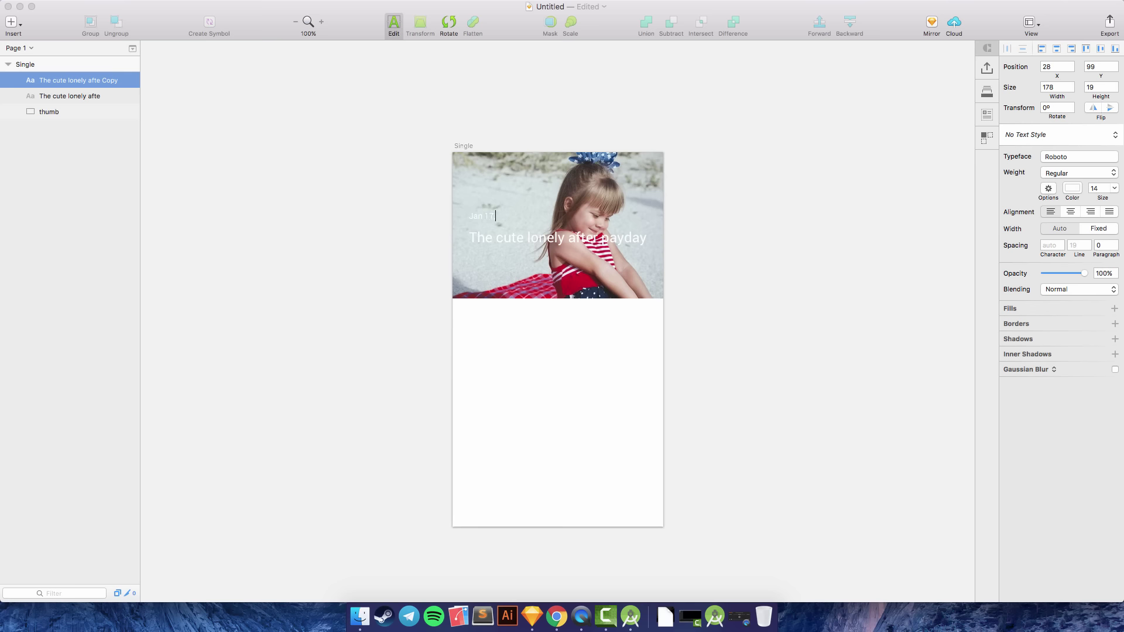
type("Jan 17, 2017")
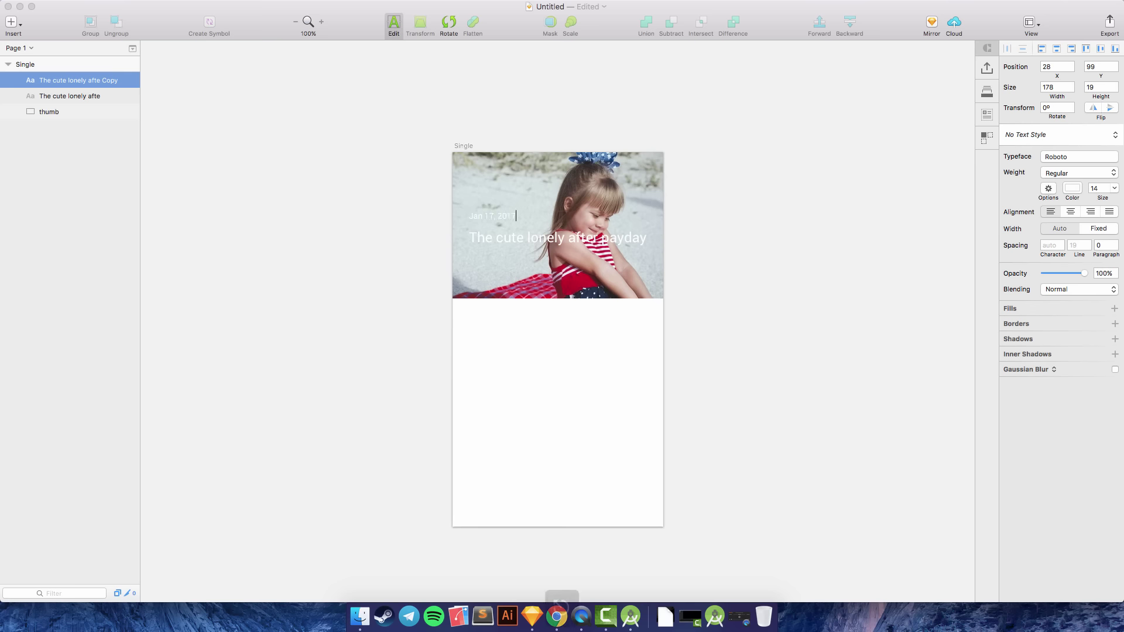
key("Escape")
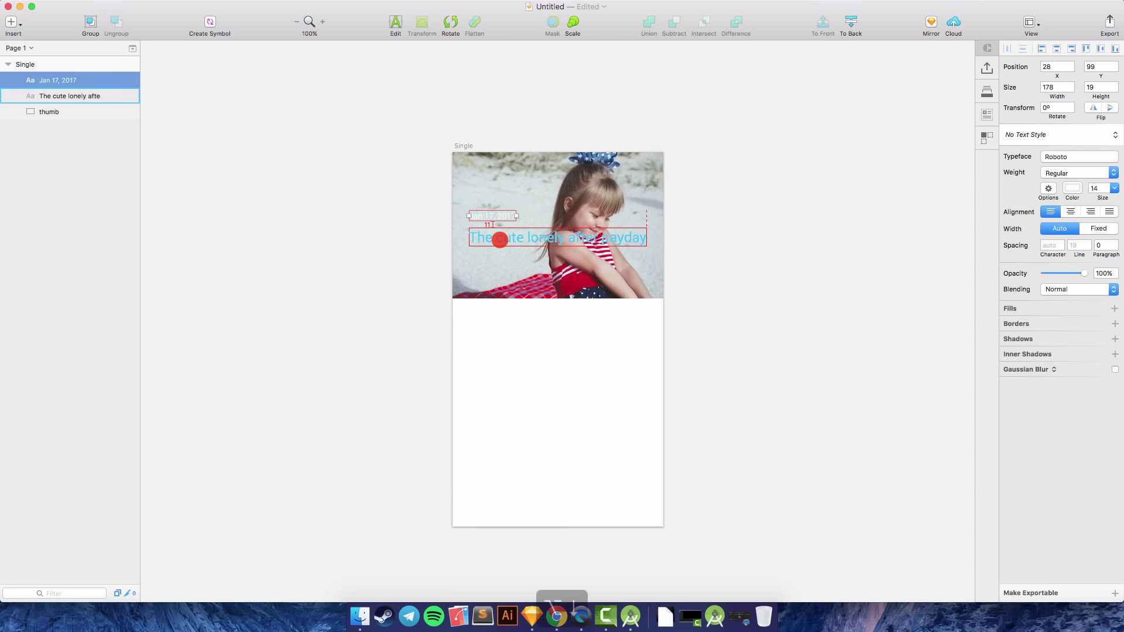
Nudge the date text down to Y 110, closer to the title
key("alt+Down")
key("alt+Down")
key("alt+Down")
key("alt+Down")
key("alt+Down")
key("alt+Down")
key("alt+Down")
key("alt+Down")
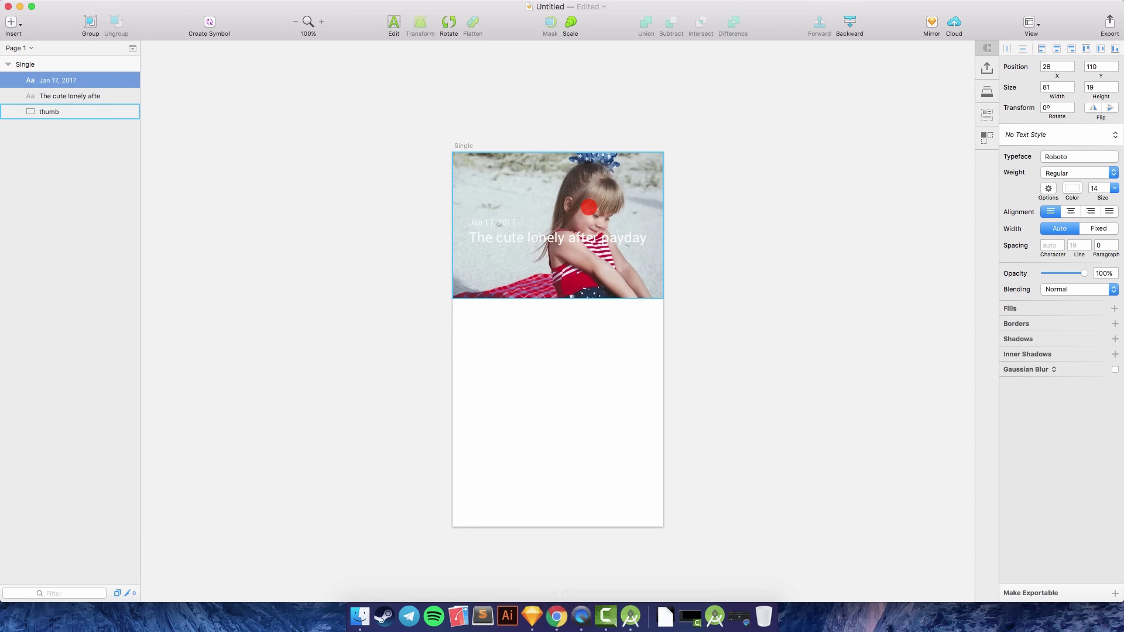
Select the date and title texts together and shift them left to X 20
left_click(523, 234, "shift")
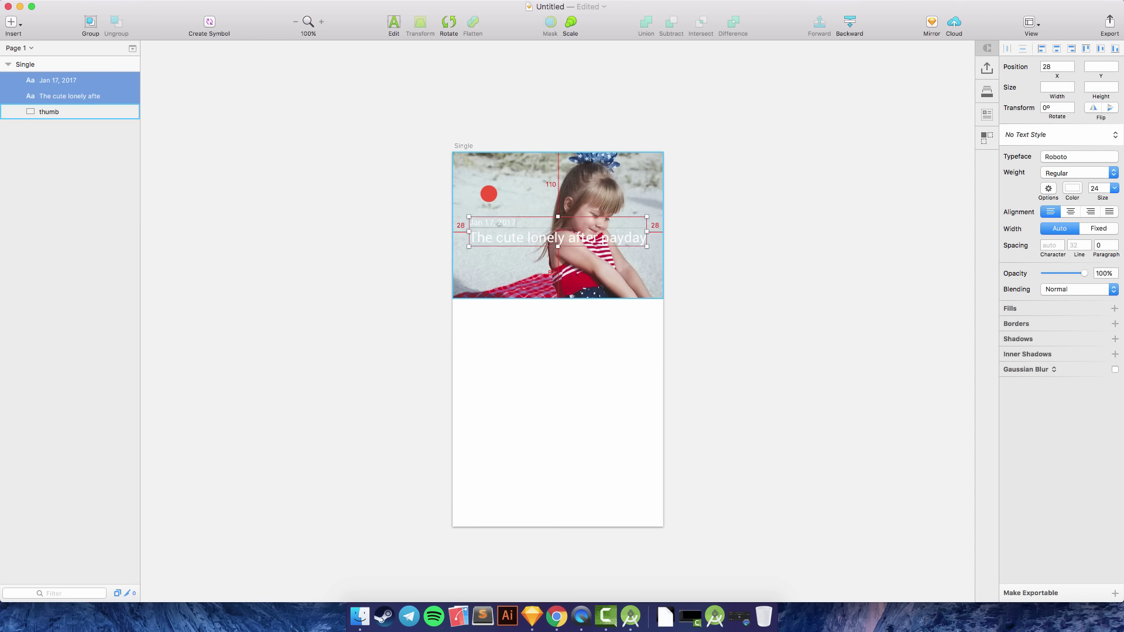
key("alt+shift+Down")
key("alt+shift+Down")
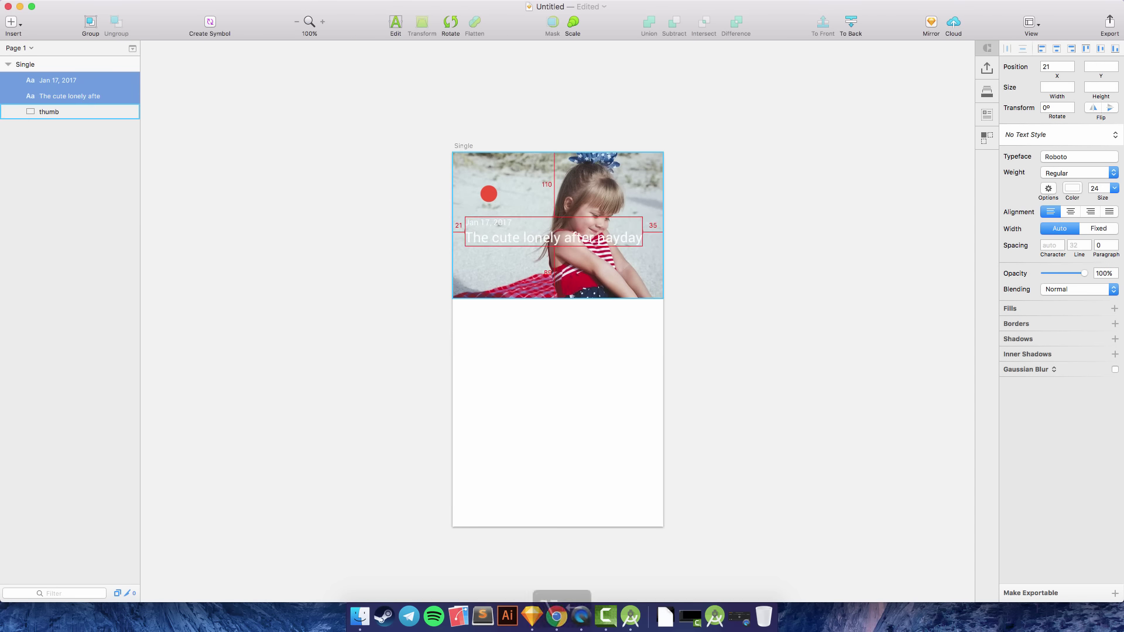
key("alt+Left")
key("alt+Left")
key("alt+Left")
key("alt+Left")
key("alt+Left")
Move the date and title texts down together near the photo's lower edge, with the date at Y 179
key("alt+shift+Down")
key("alt+shift+Down")
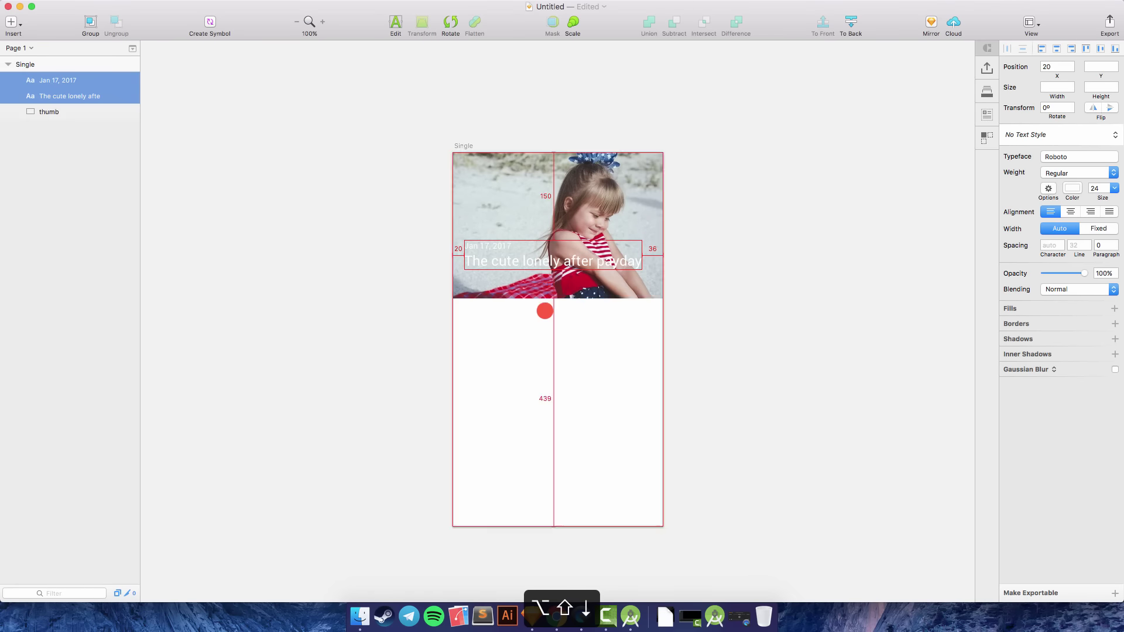
key("alt+Down")
key("alt+Down")
key("alt+Down")
key("alt+Down")
key("alt+Down")
key("alt+Down")
key("alt+Down")
key("alt+Down")
key("alt+Down")
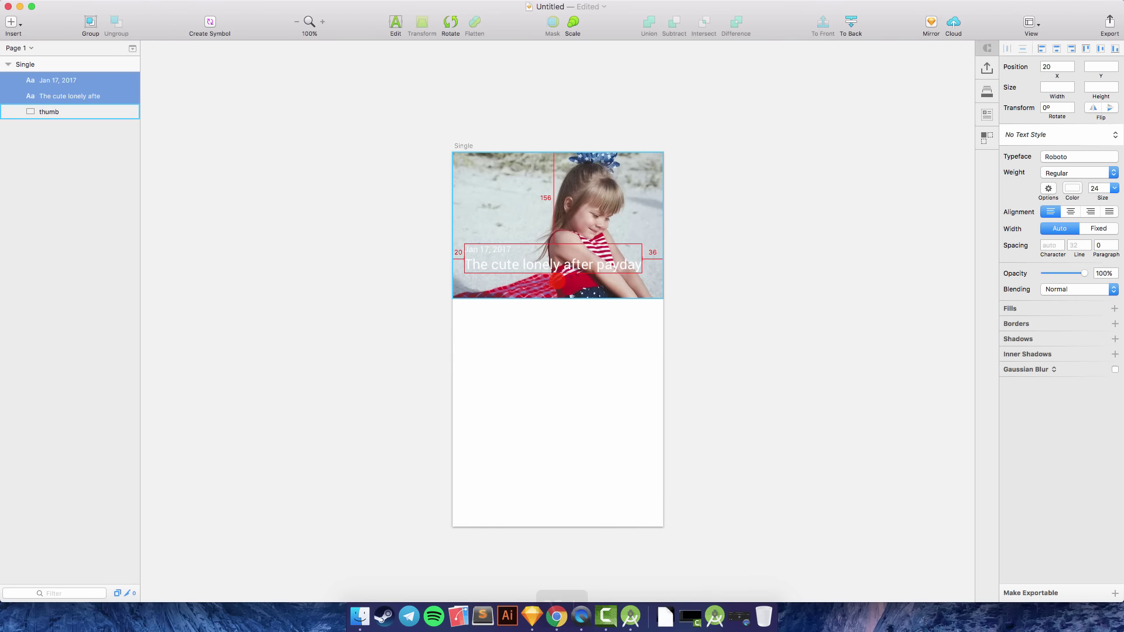
key("alt+shift+Down")
key("alt+shift+Down")
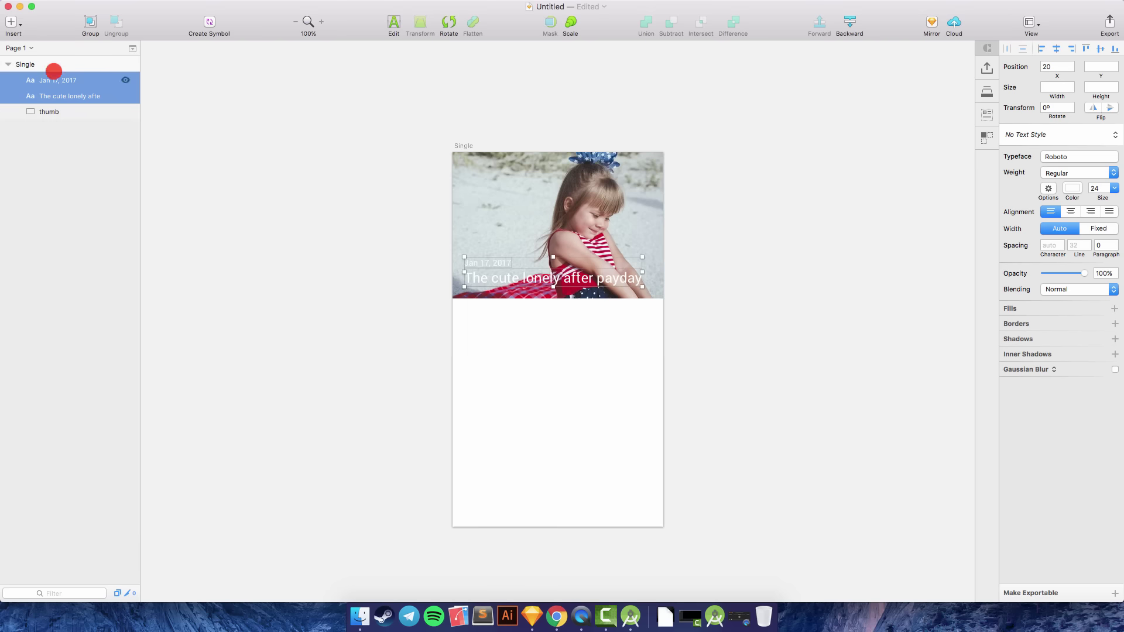
Draw a rectangle about 360 by 86 across the photo's lower part and place it beneath the text layers
left_click(10, 21)
mouse_move(50, 72)
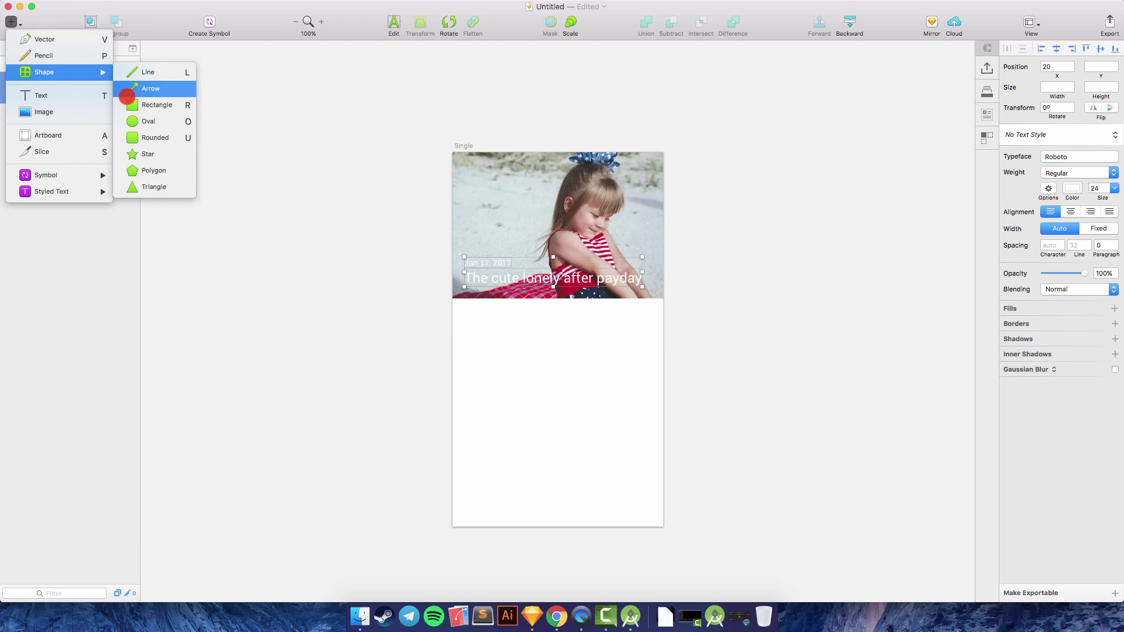
left_click(155, 104)
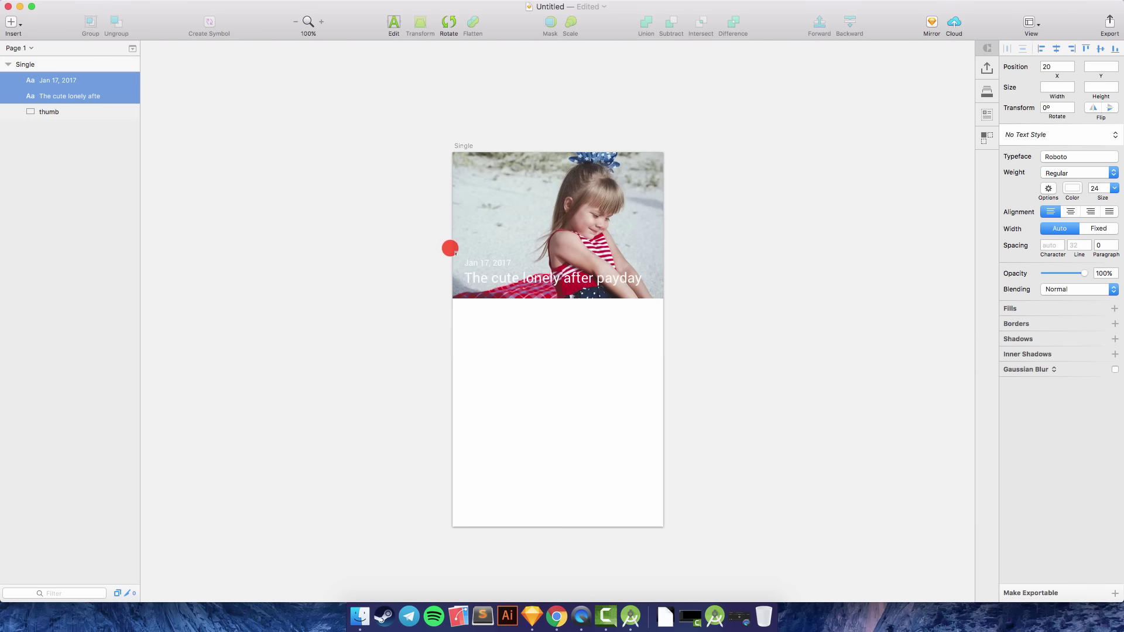
left_click_drag(451, 247, 662, 299)
left_click_drag(30, 98, 134, 125)
Rename the rectangle layer as overlay
double_click(75, 112)
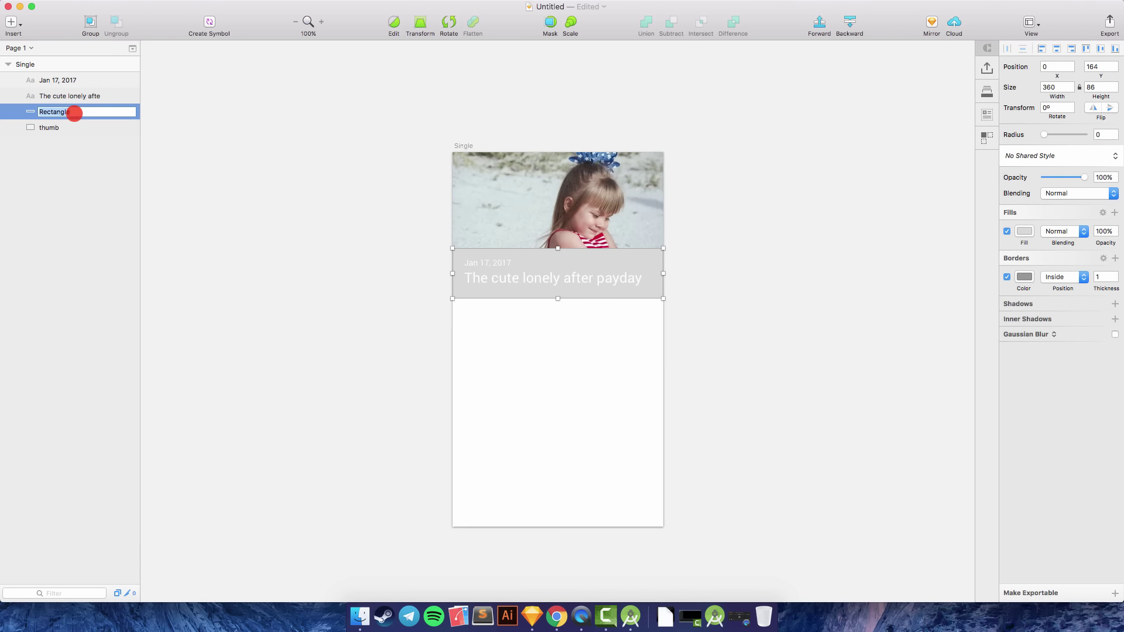
type("overlay")
key("Return")
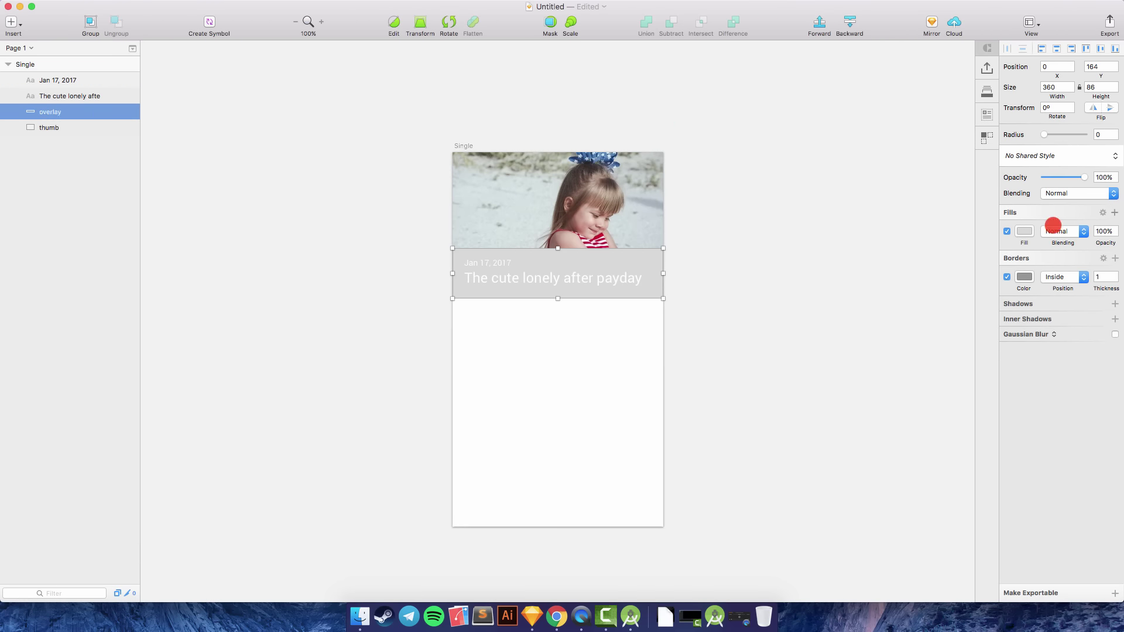
Turn off the overlay's border and fill it with black (000000) at 50% opacity
left_click(1006, 277)
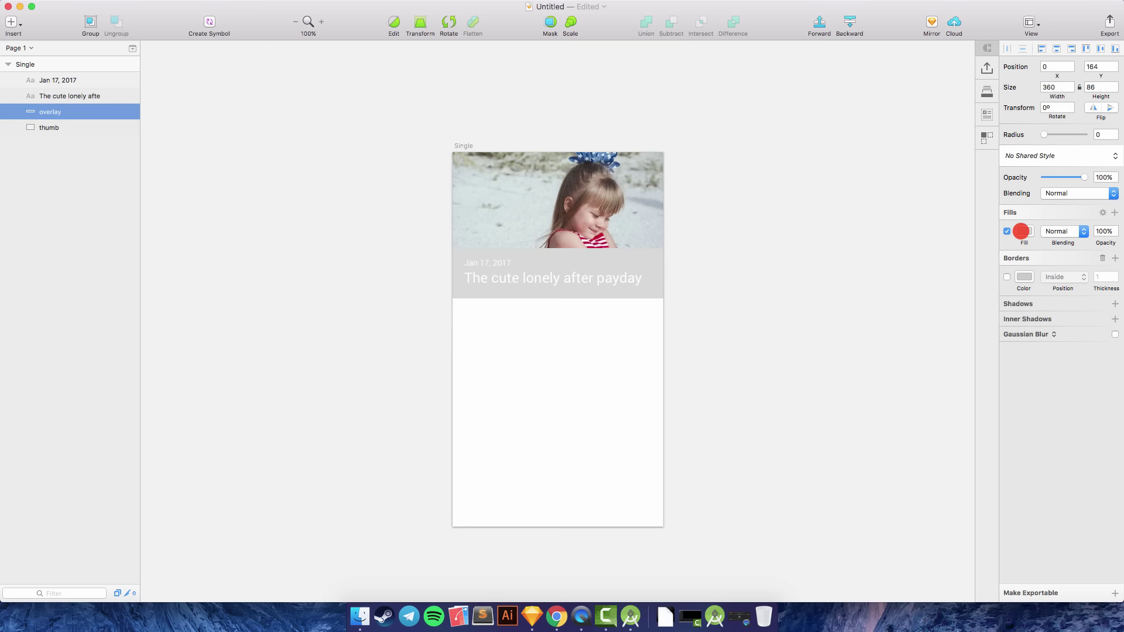
left_click(1020, 231)
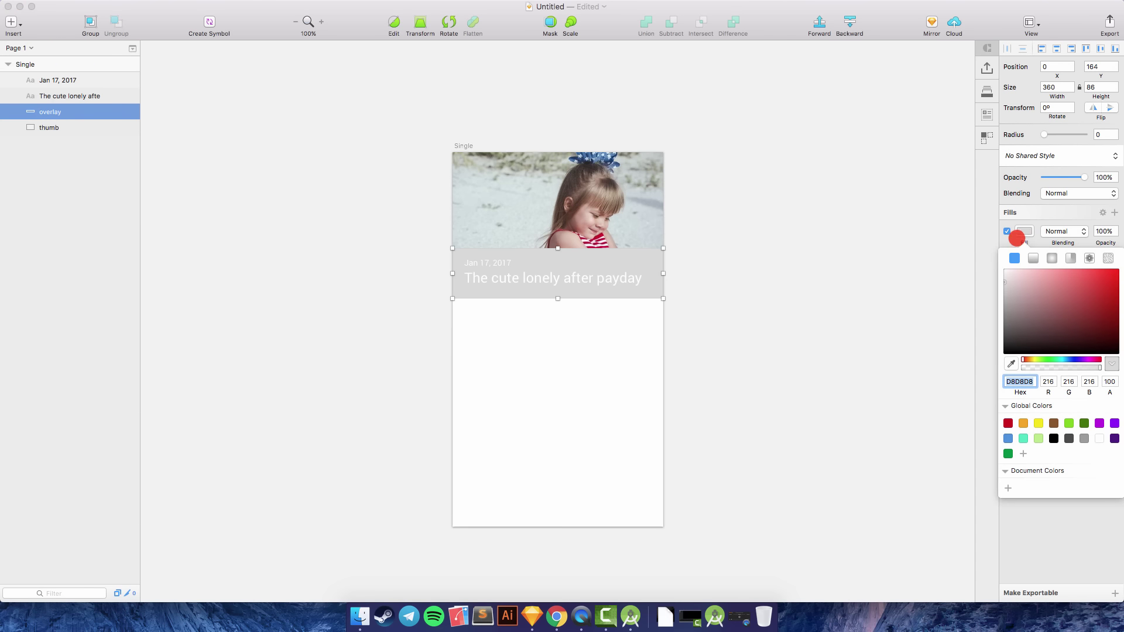
left_click(1053, 439)
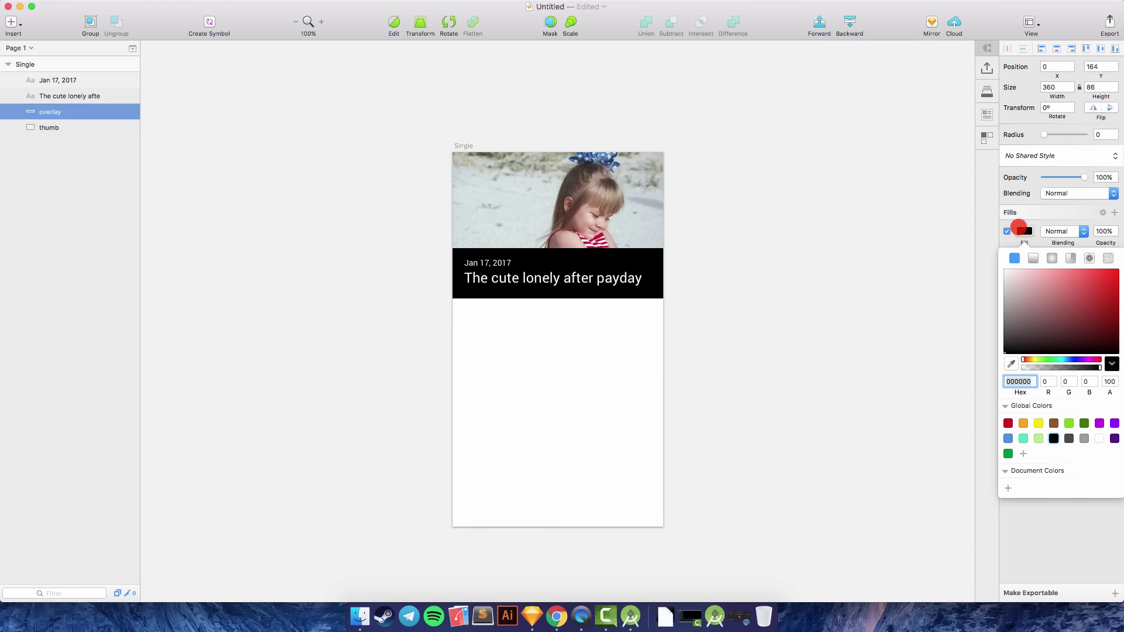
left_click(1023, 231)
left_click(1096, 229)
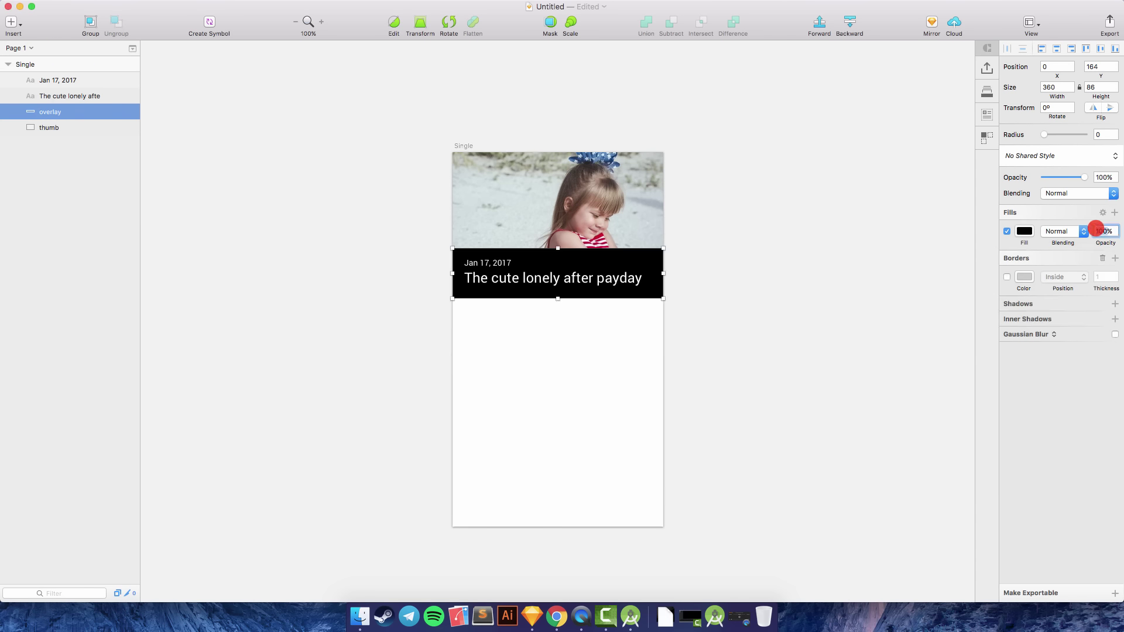
type("50")
key("Return")
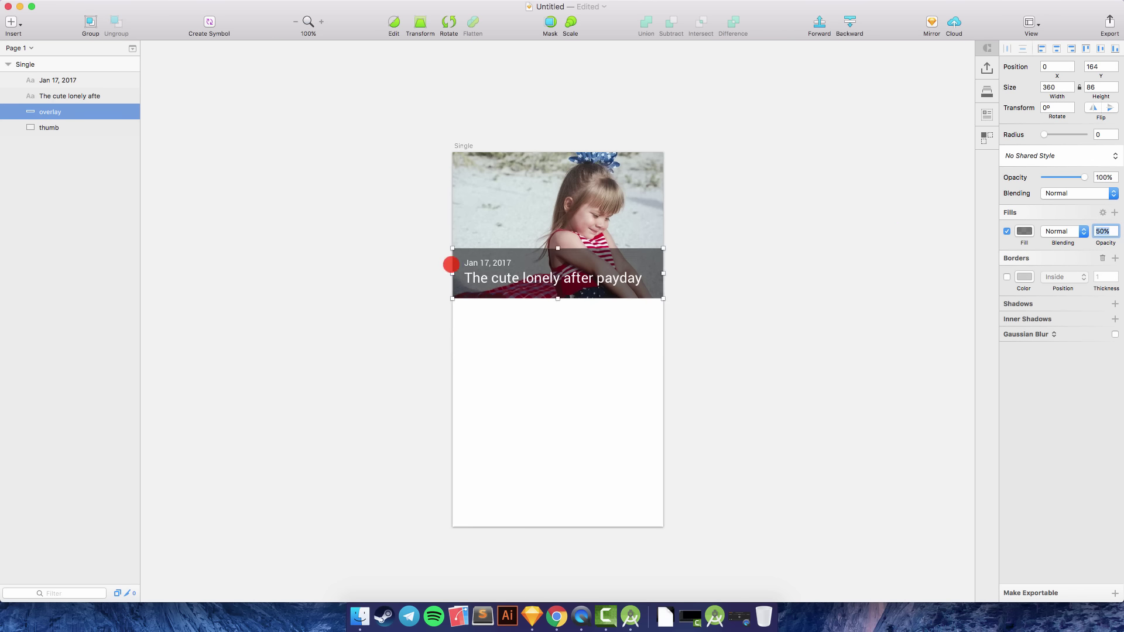
Nudge the date and title texts down together on the overlay so the title sits at Y 200
left_click(765, 250)
left_click(505, 264)
right_click(494, 276)
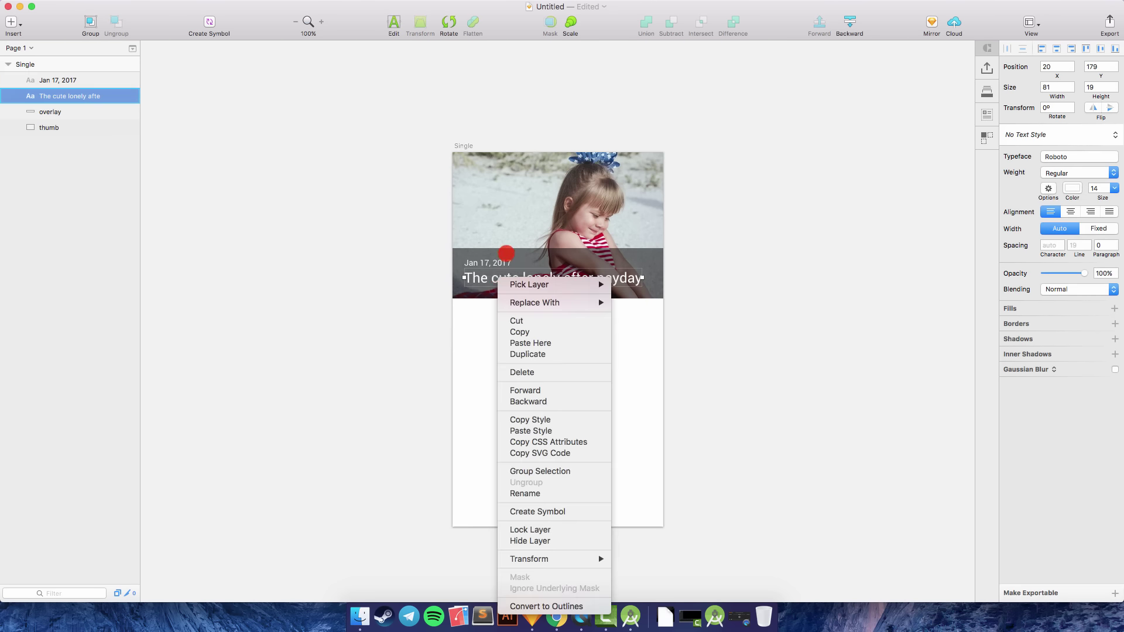
left_click(452, 259)
left_click(452, 259)
left_click(487, 264)
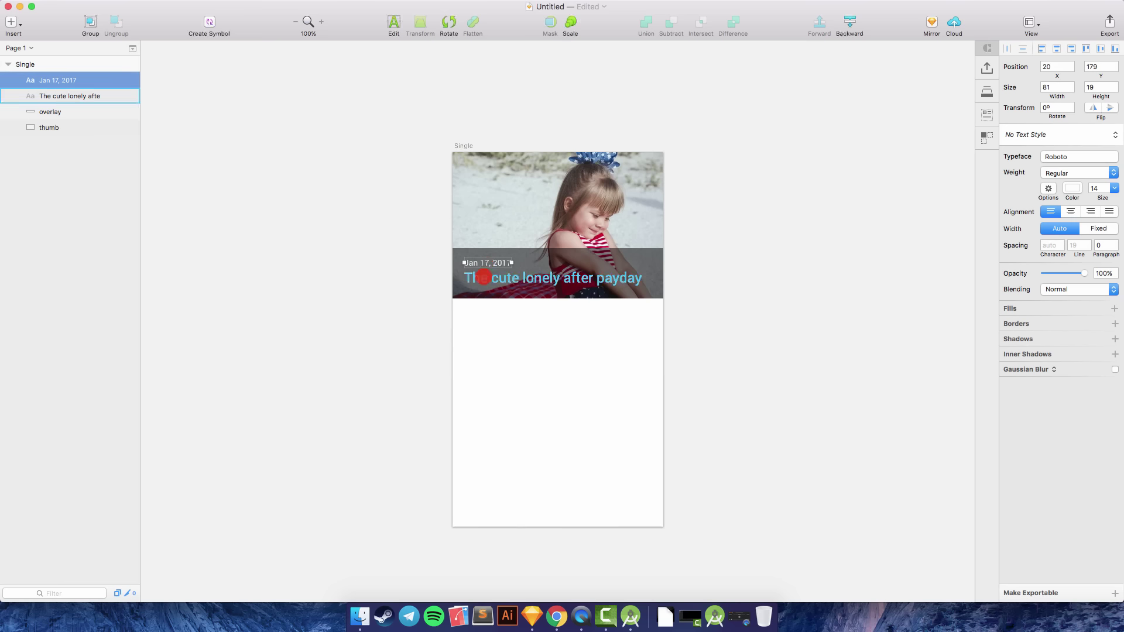
left_click(483, 277, "shift")
key("alt+Down")
key("alt+Down")
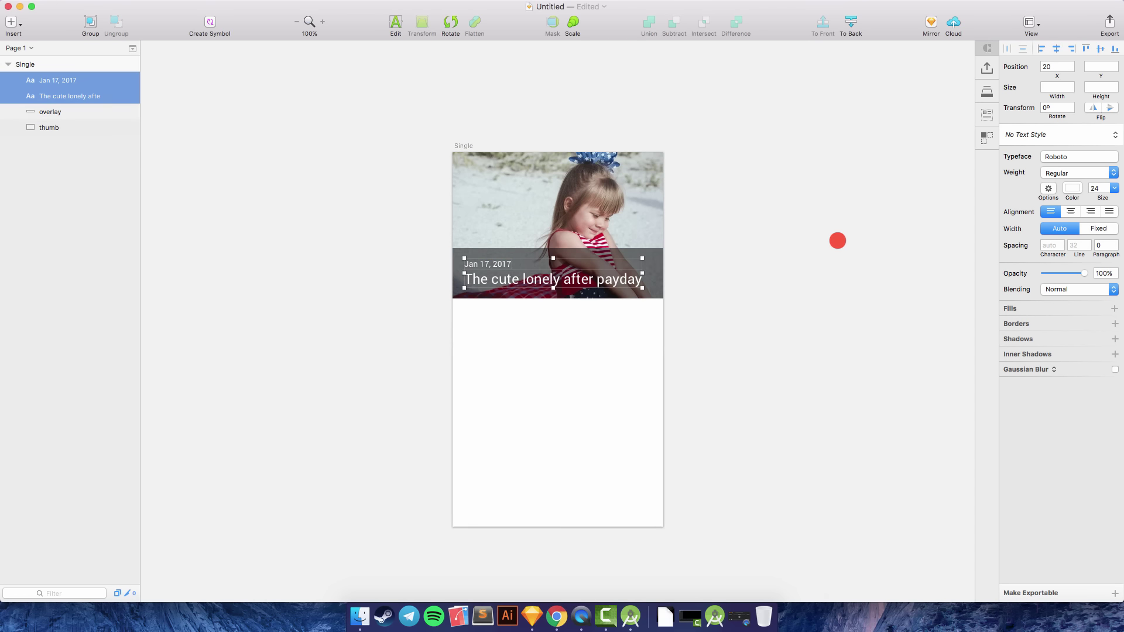
left_click(804, 234)
Duplicate the title text as the topmost layer and place the copy below the photo at Y 301
scroll(805, 235, "up", 2)
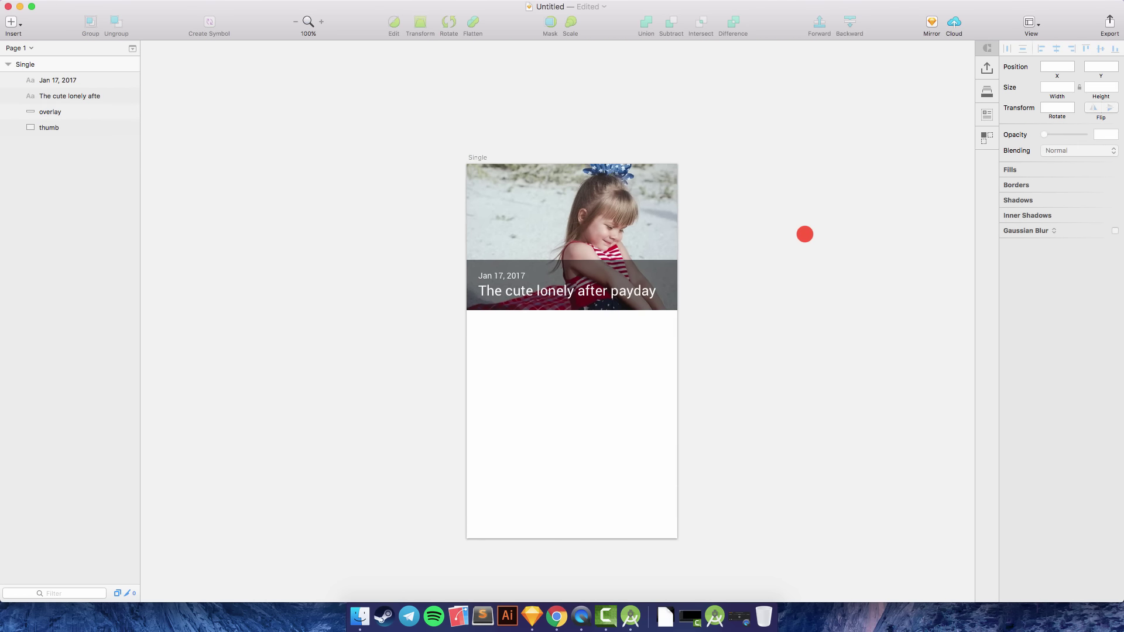
scroll(539, 434, "down", 4)
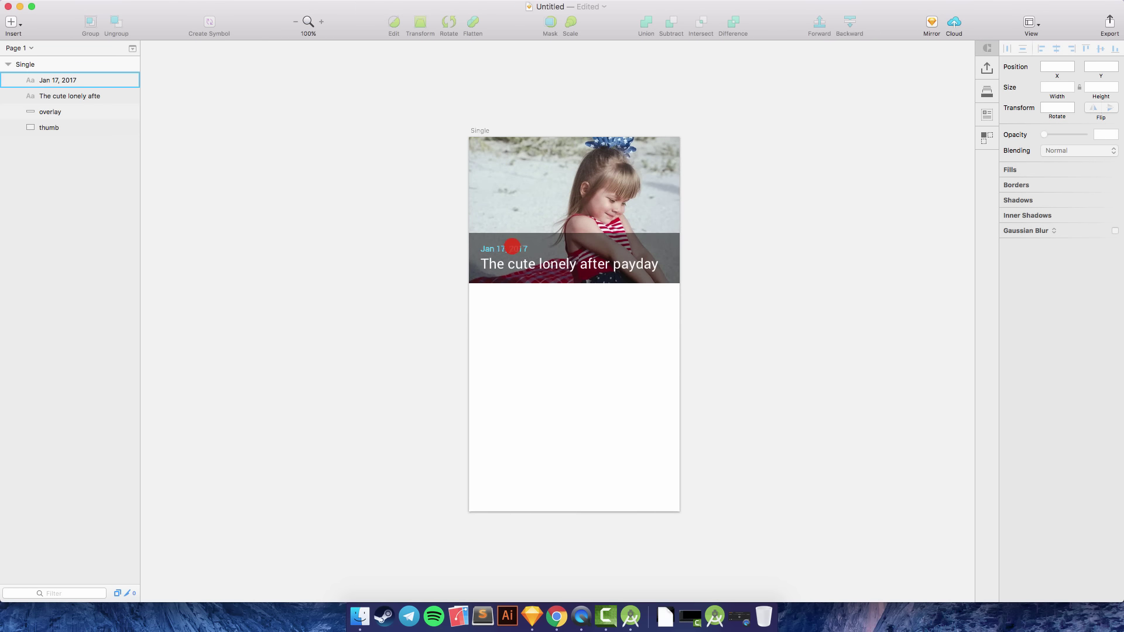
left_click(499, 263)
right_click(502, 262)
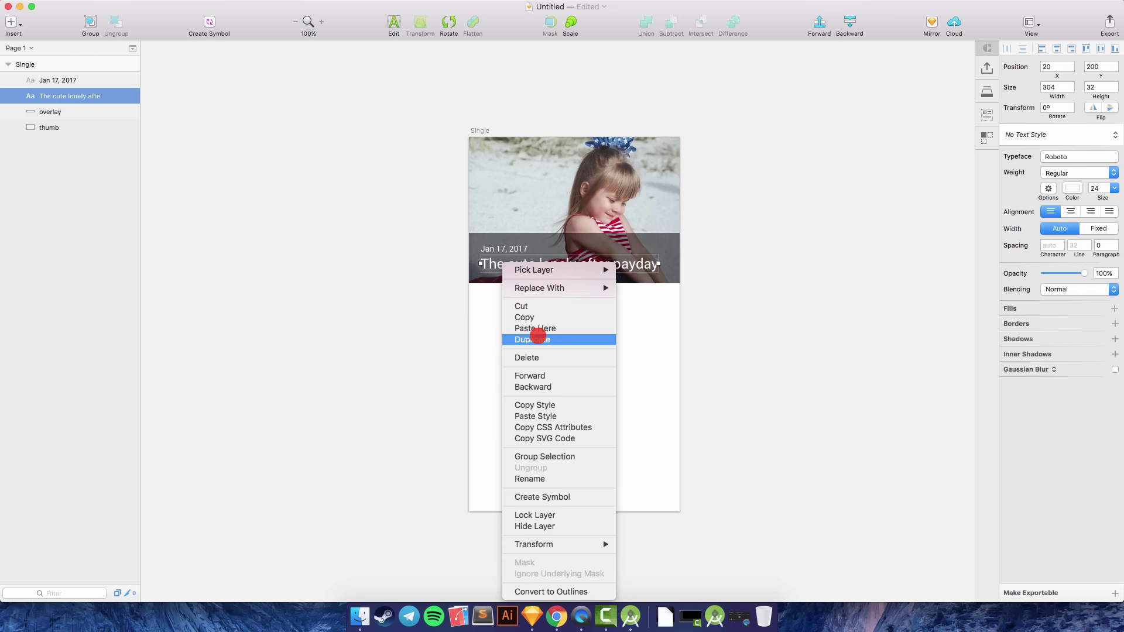
left_click(518, 339)
left_click_drag(69, 106, 65, 78)
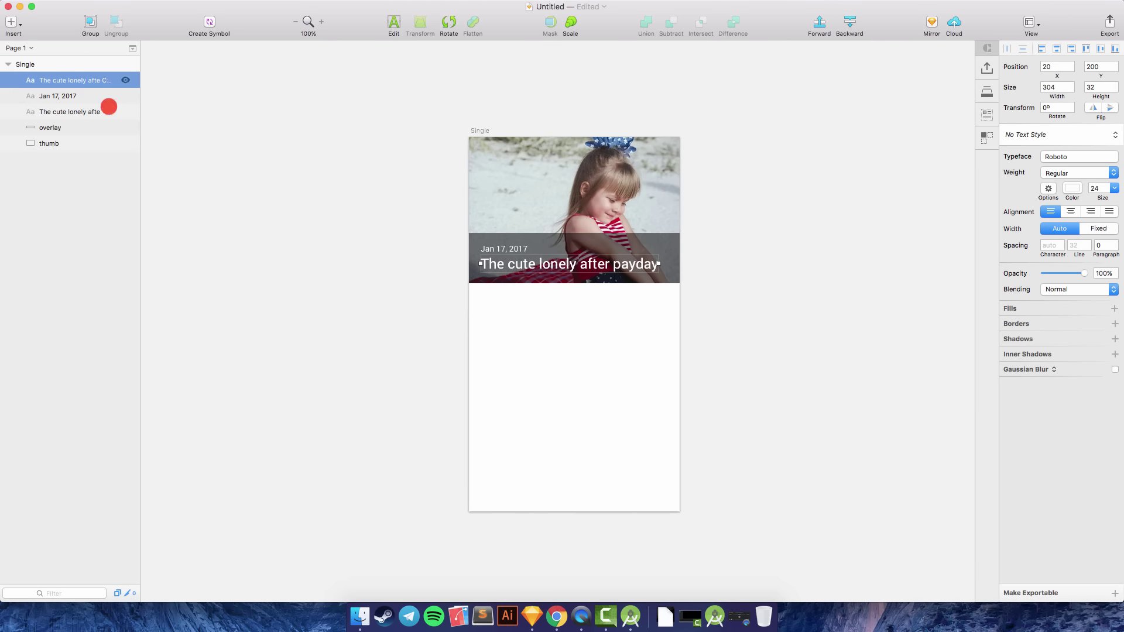
left_click_drag(484, 263, 496, 324)
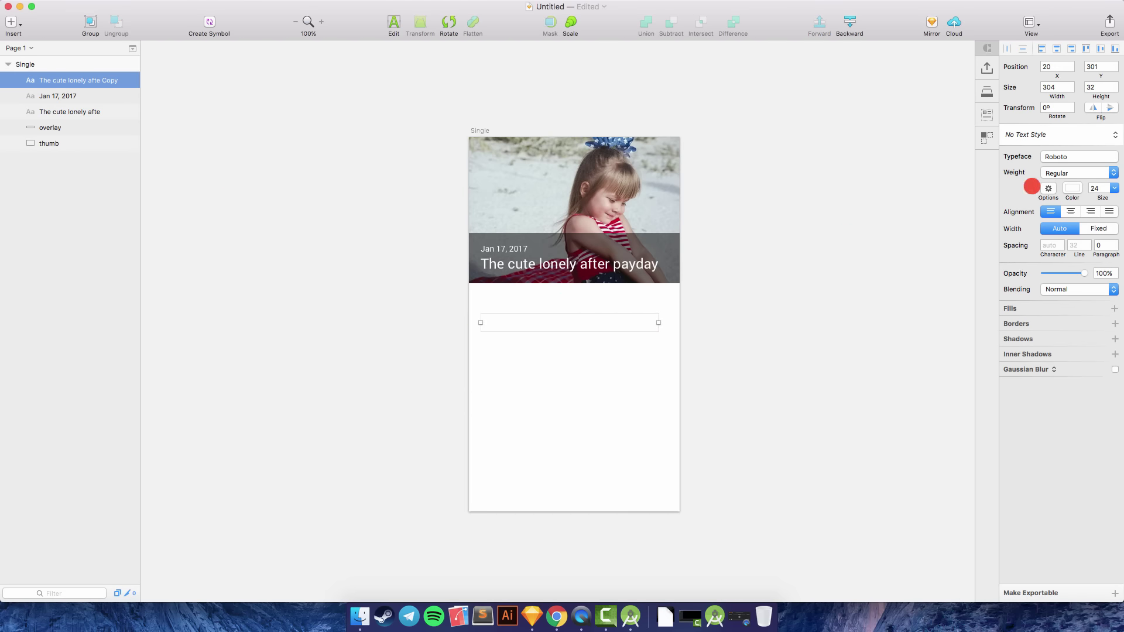
Color the copied text below the photo dark gray (4A4A4A)
left_click(1072, 188)
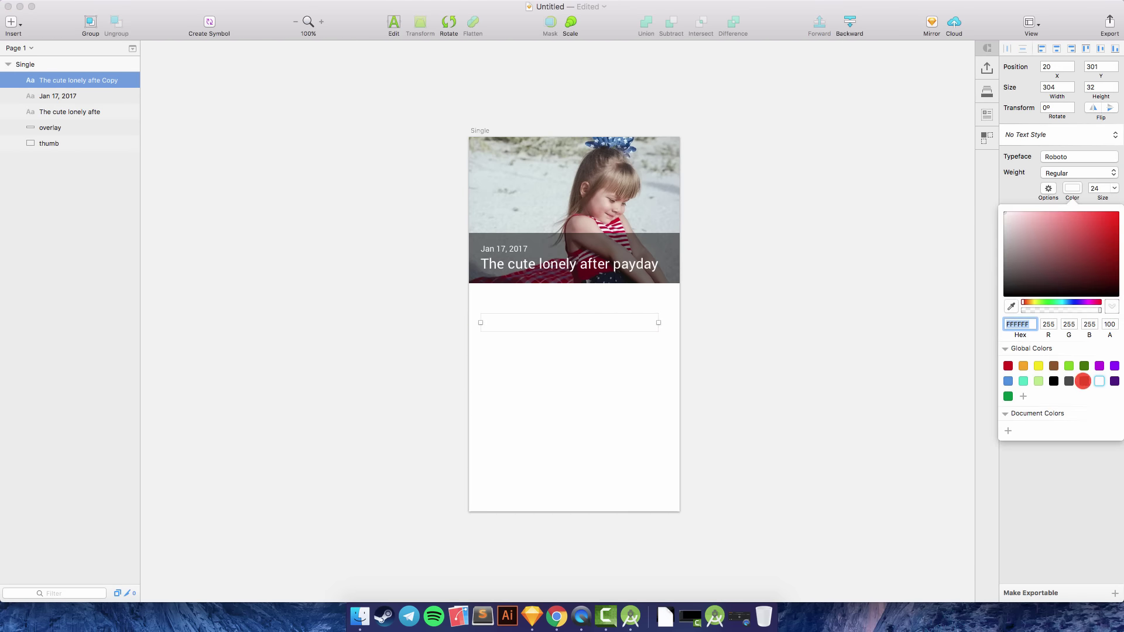
left_click(1069, 381)
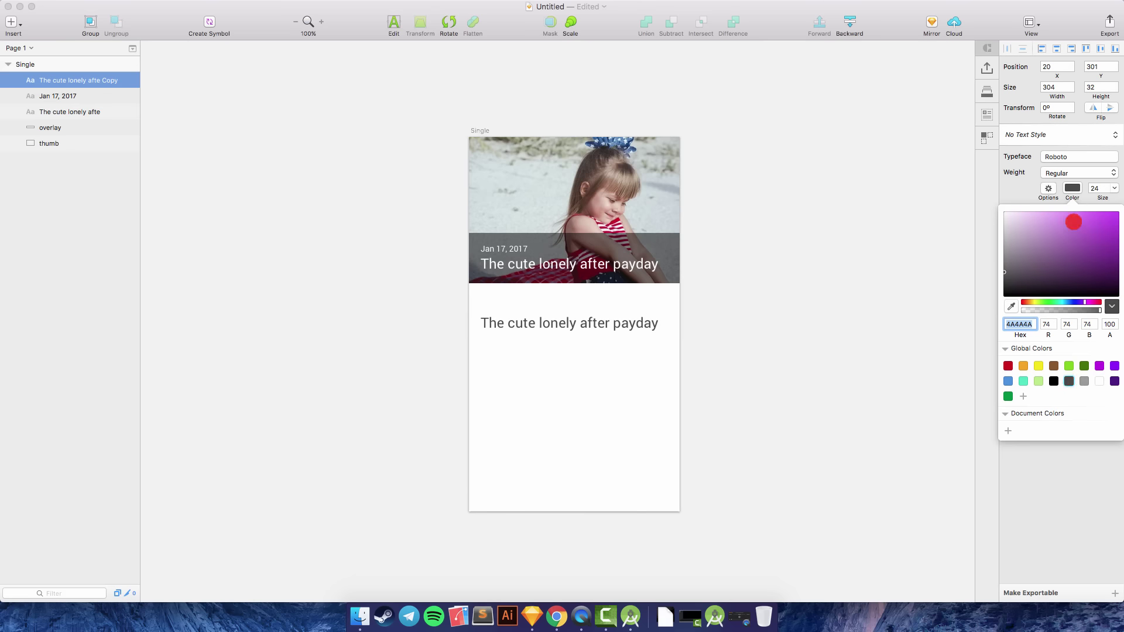
left_click(1084, 380)
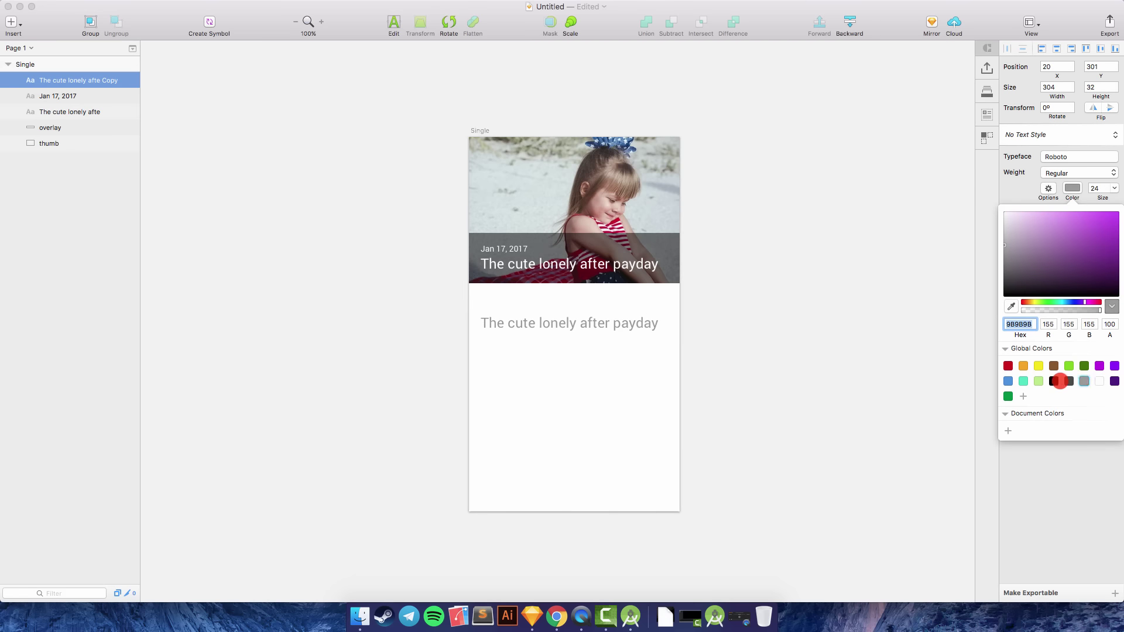
left_click(1068, 382)
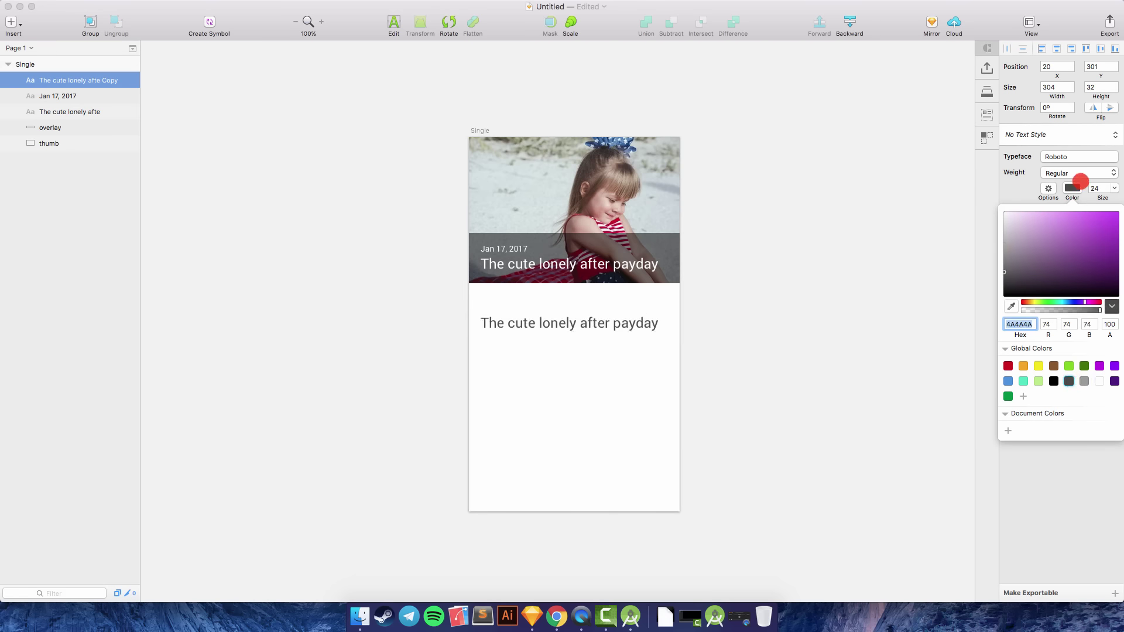
left_click(1073, 187)
Set the copied text's weight to Light and its font size to 16
left_click(1082, 177)
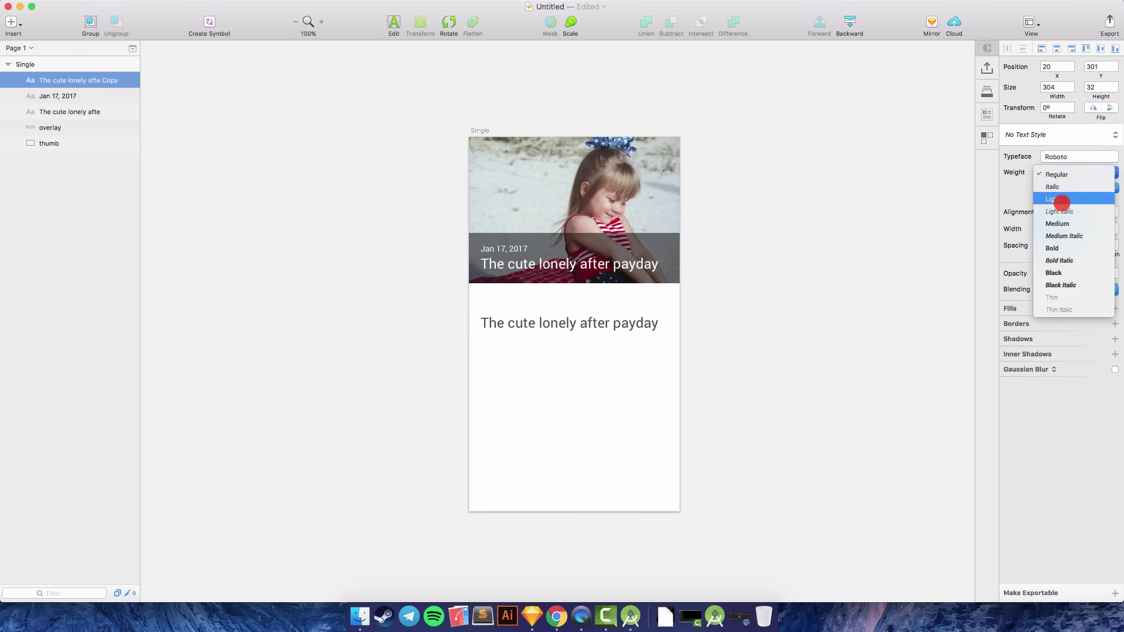
left_click(1079, 203)
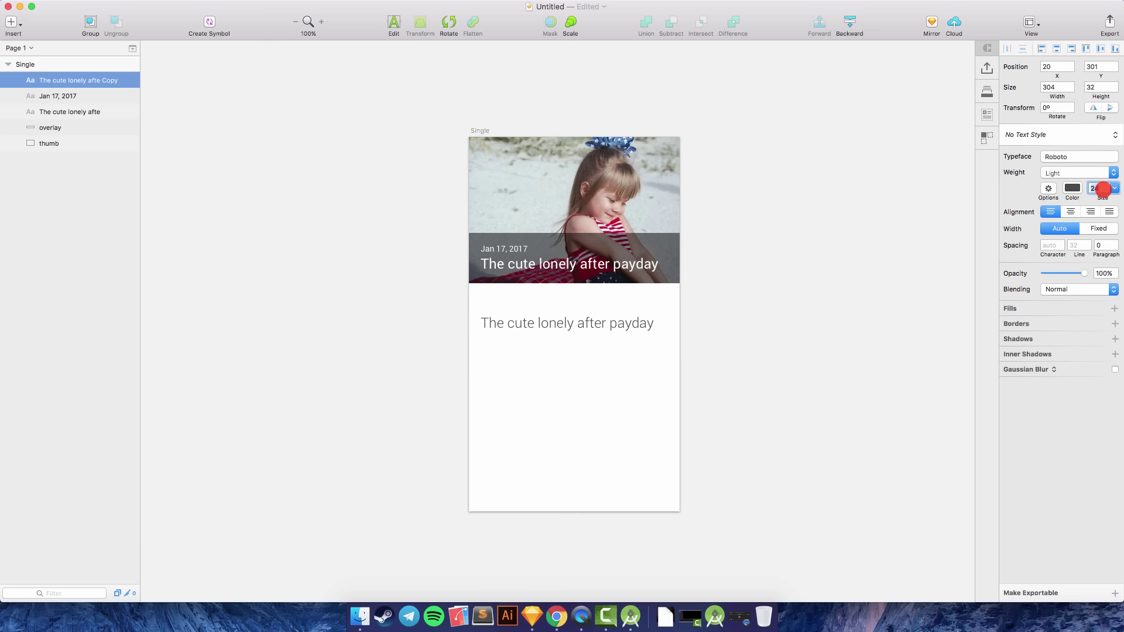
key("Return")
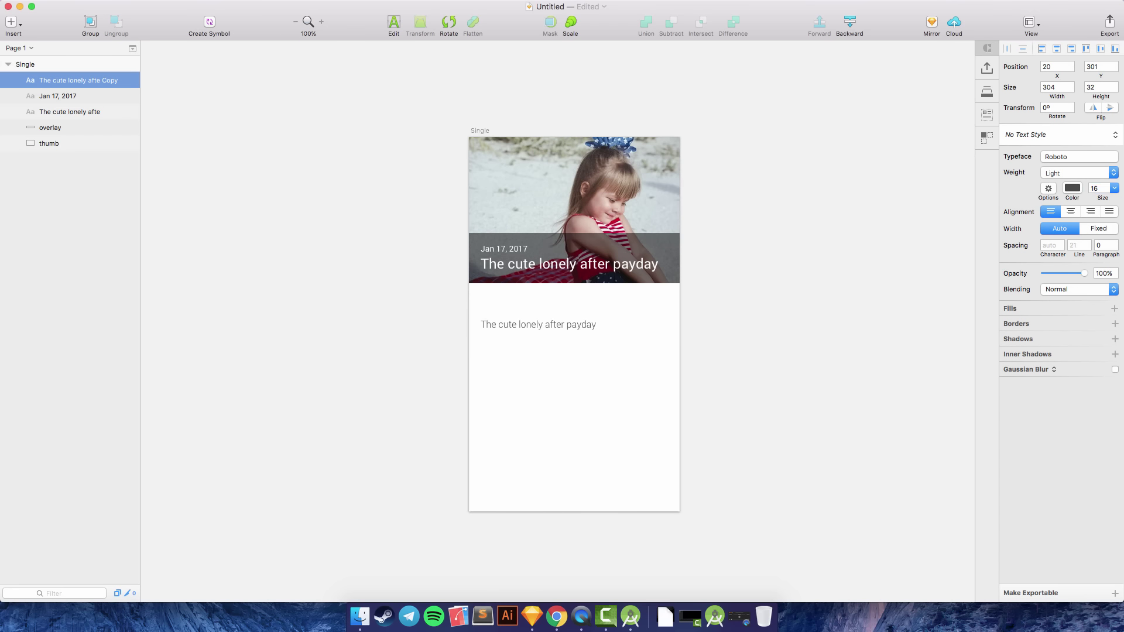
key("alt")
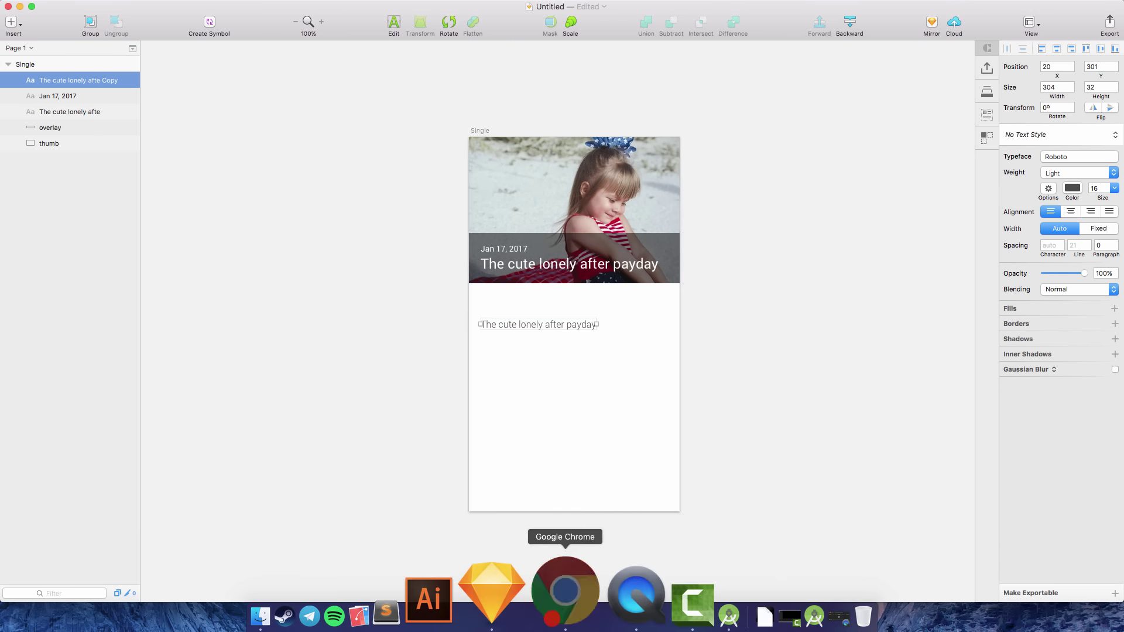
Open lipsum.org in Google Chrome and put the browser windows away to return to Sketch
left_click(561, 612)
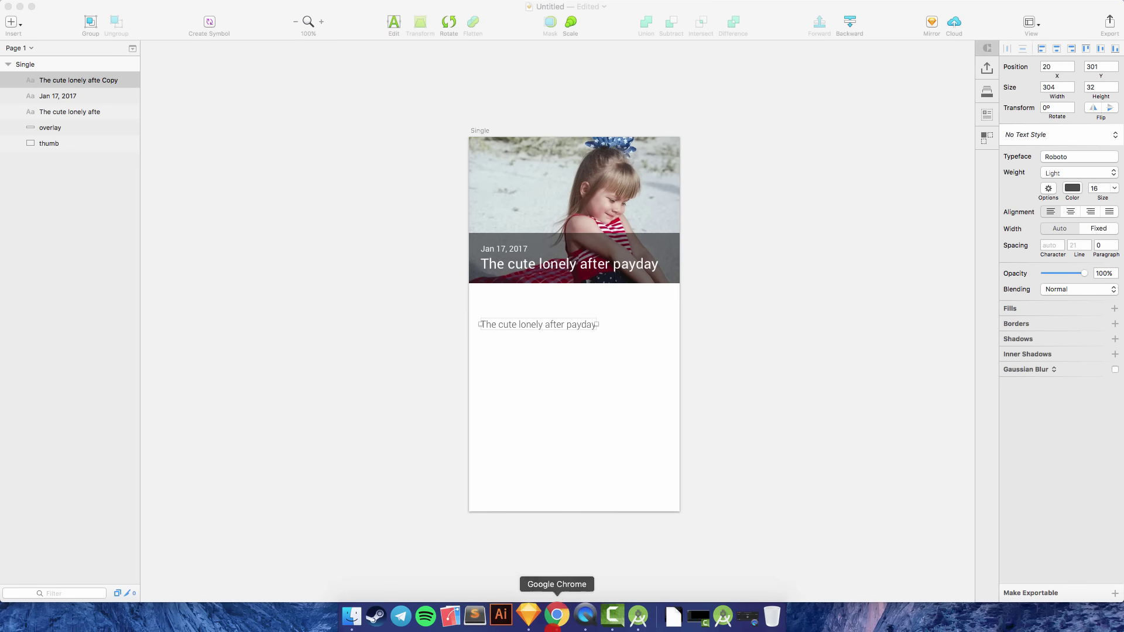
left_click(548, 588)
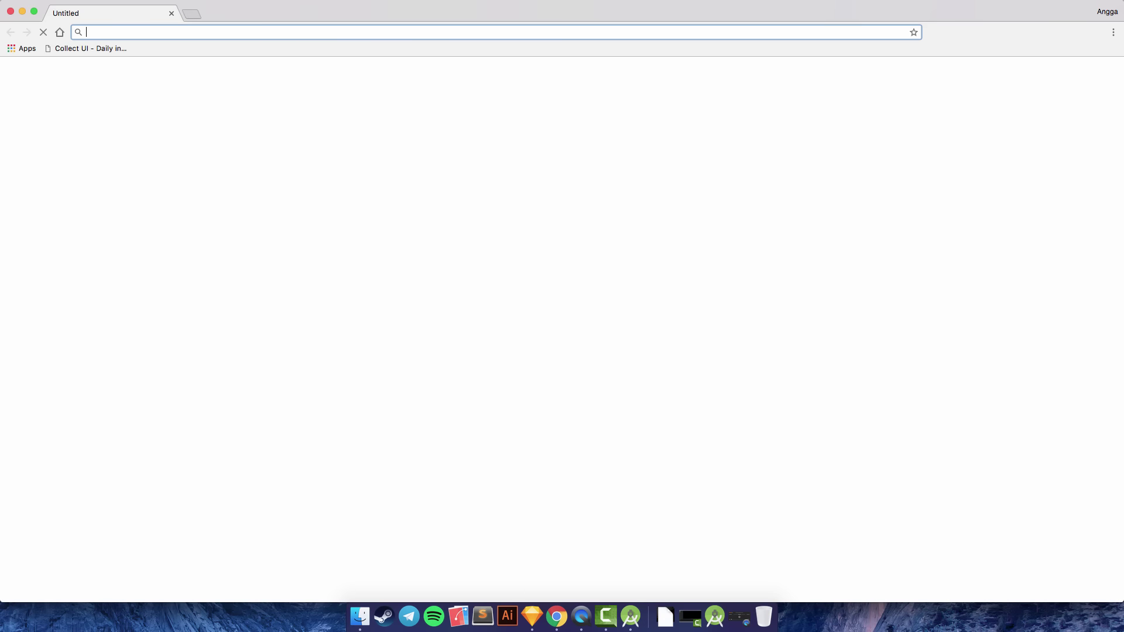
left_click(346, 33)
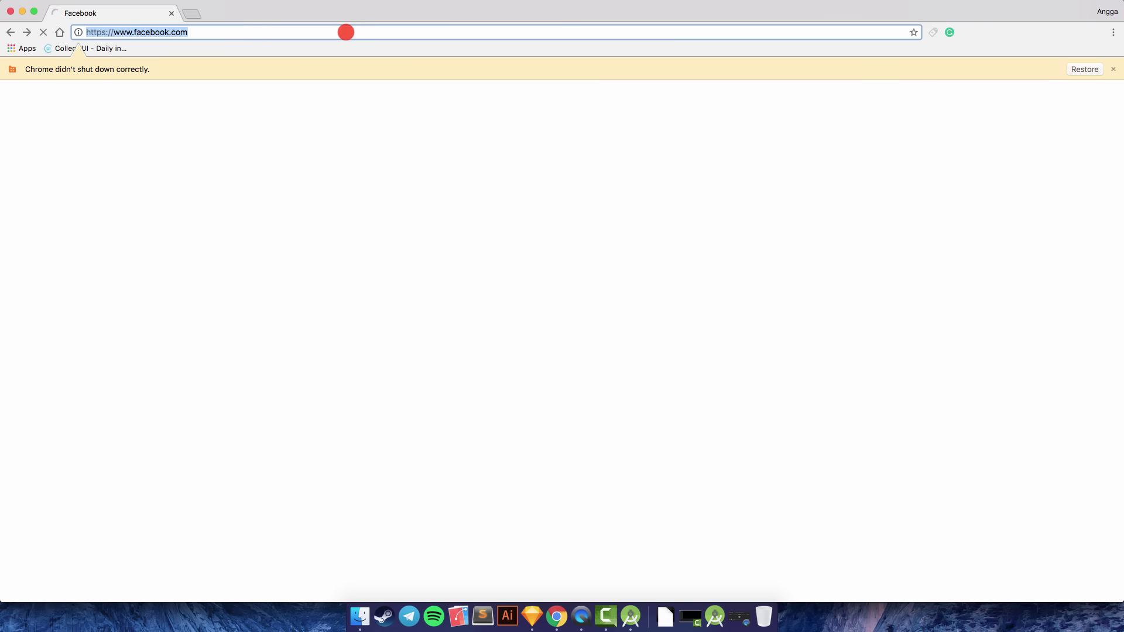
type("lipsum.org")
key("Return")
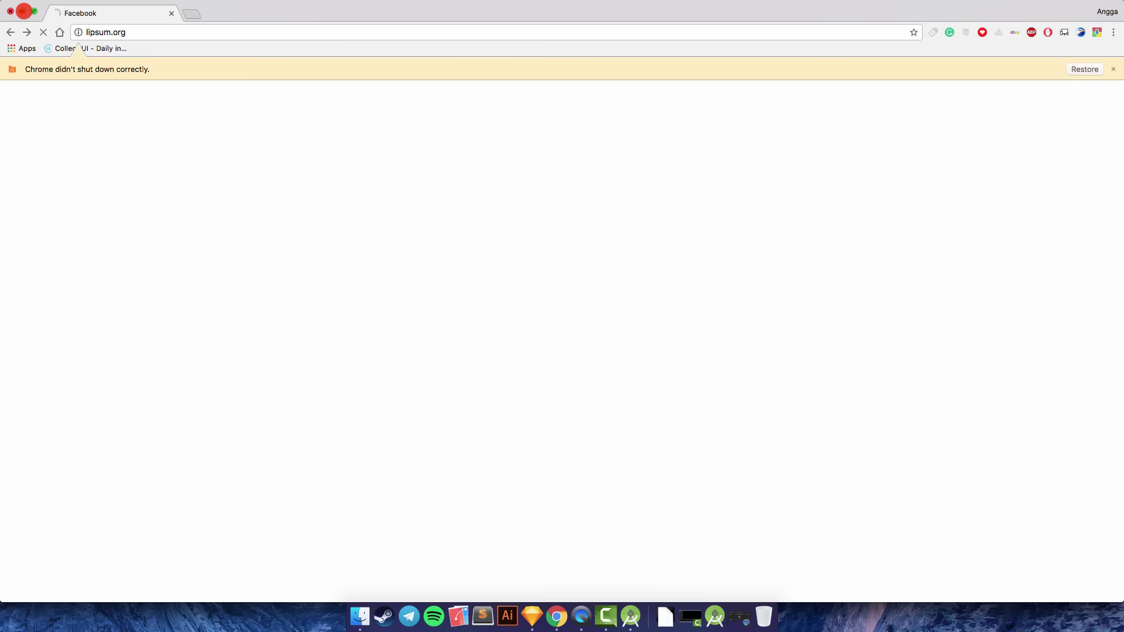
left_click(23, 11)
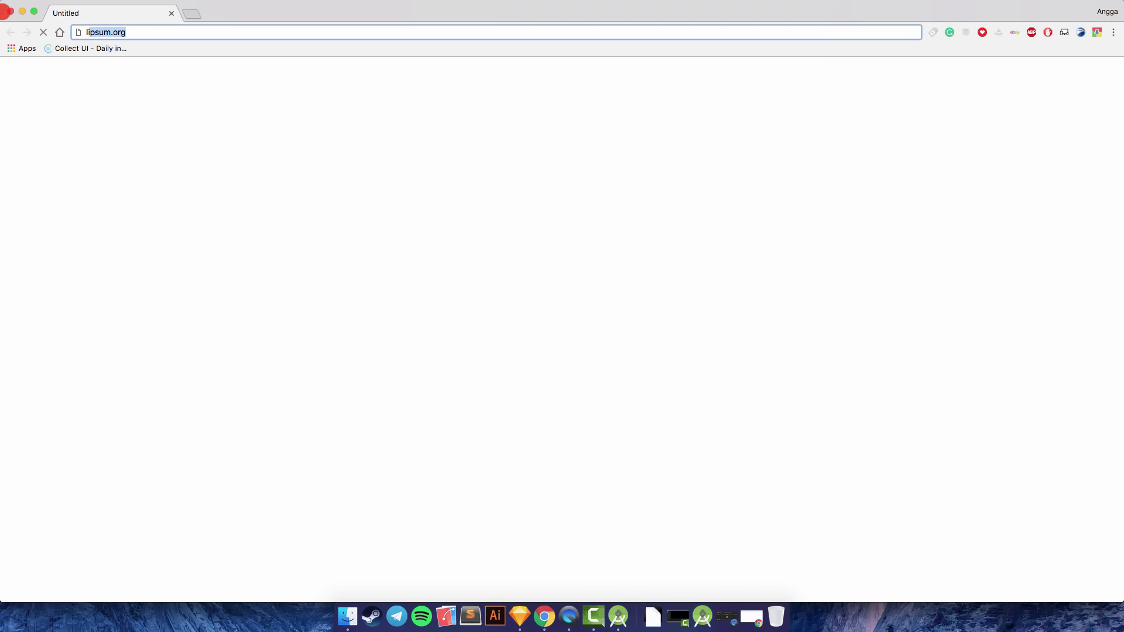
left_click(7, 12)
left_click(526, 325)
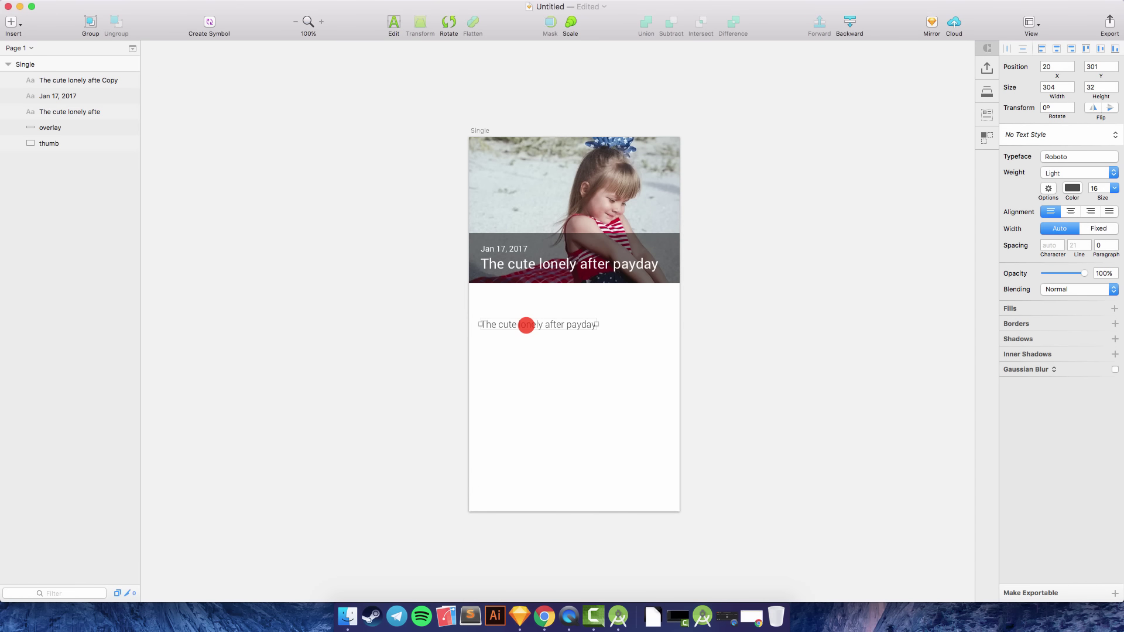
left_click(530, 288)
left_click(524, 322)
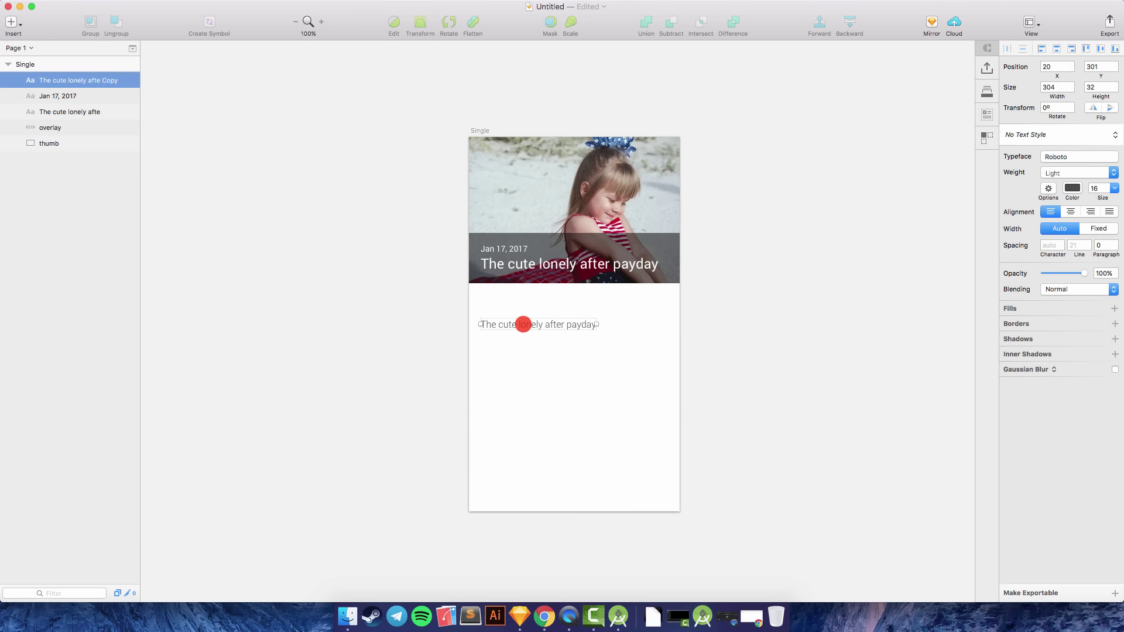
left_click(520, 300)
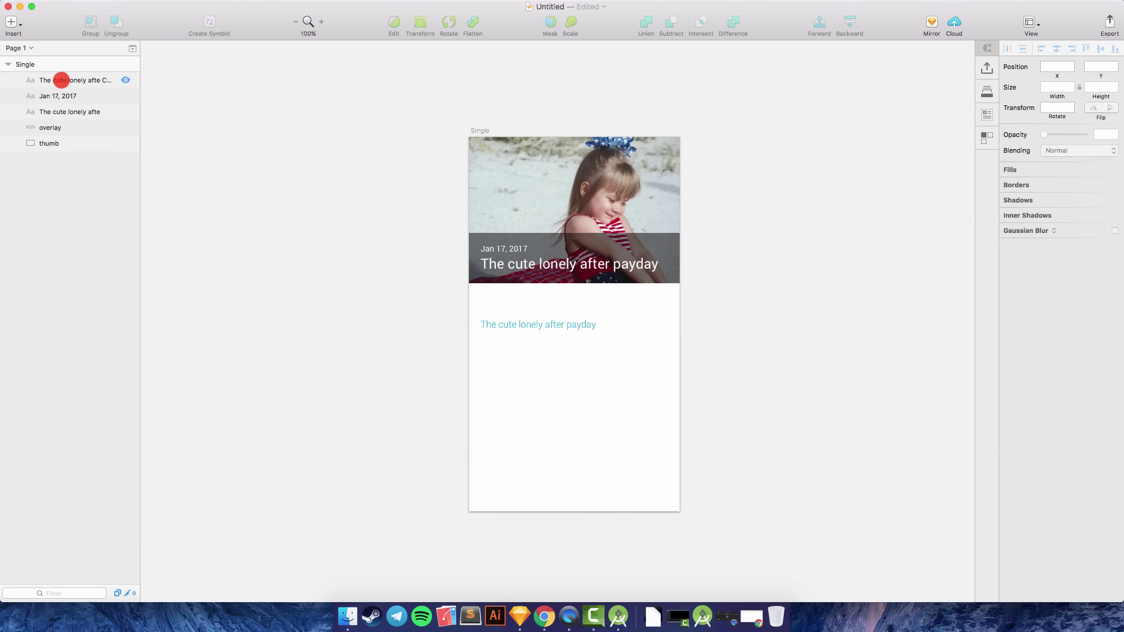